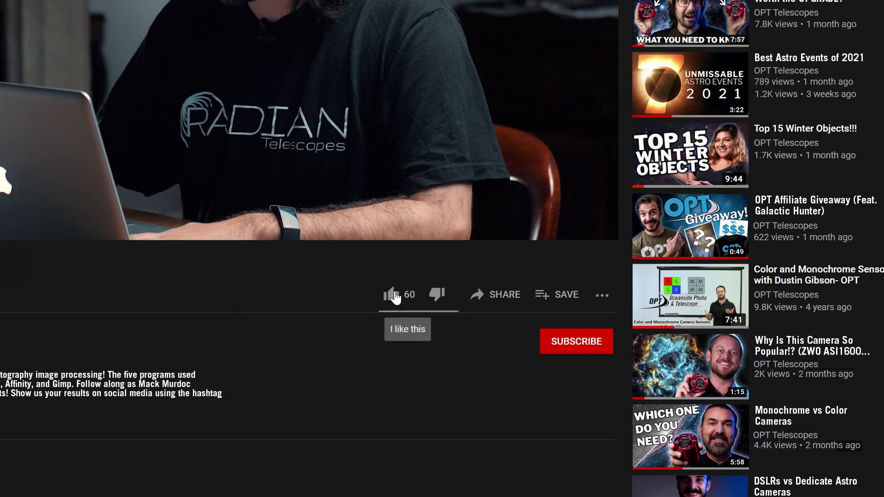
# Like the tutorial video, subscribe to the channel, and set its notification bell to All.
pyautogui.click(393, 295)
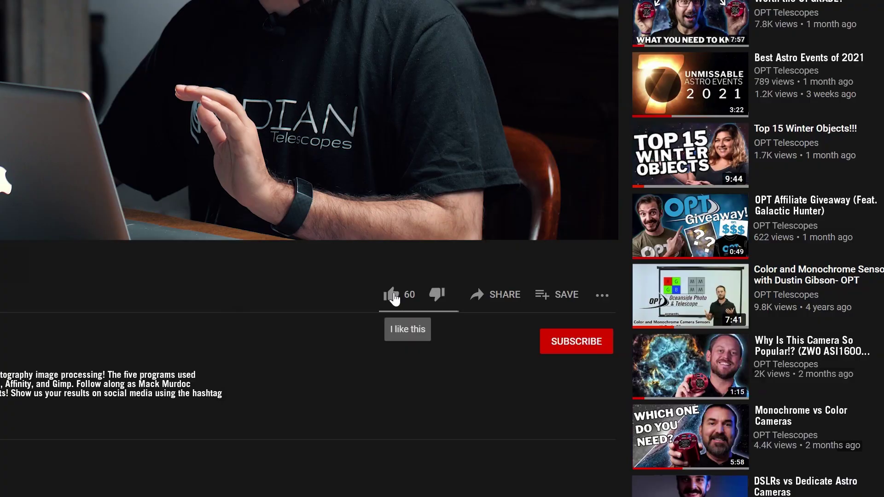
pyautogui.click(393, 297)
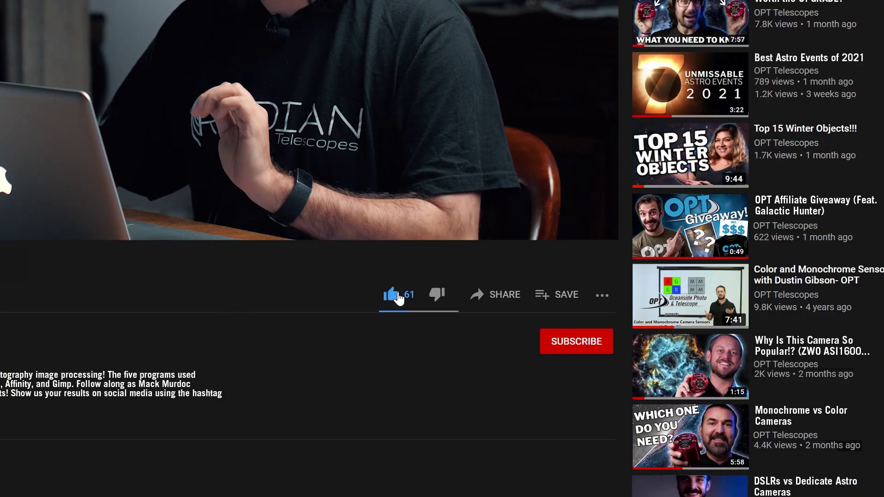
pyautogui.click(584, 349)
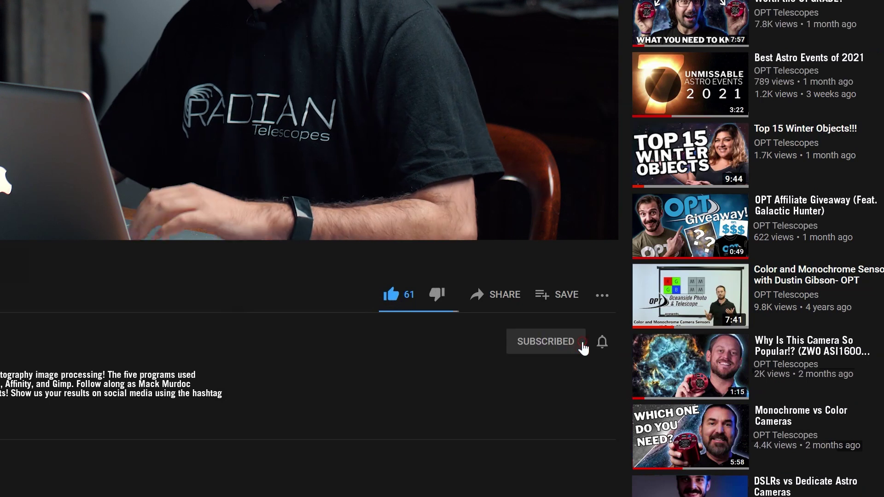
pyautogui.click(603, 346)
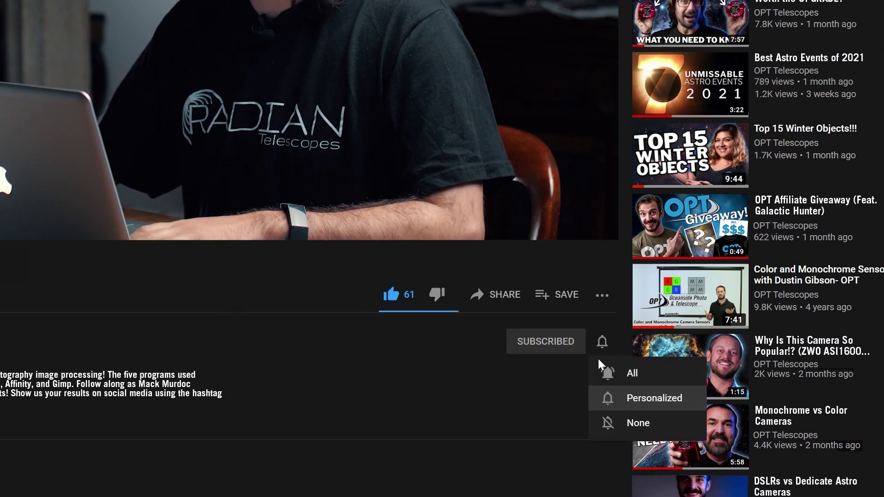
pyautogui.click(624, 373)
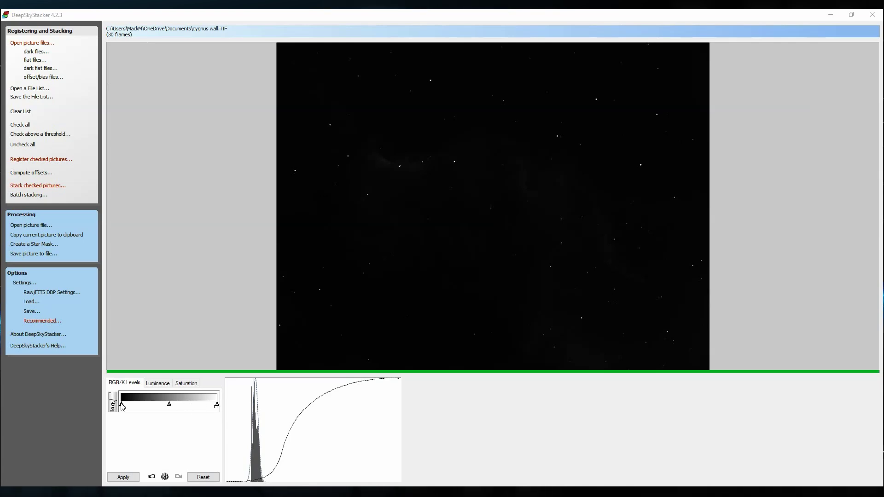
# Stretch the cygnus wall stack in RGB/K Levels by adjusting black, midtone and white points, then apply.
pyautogui.click(122, 406)
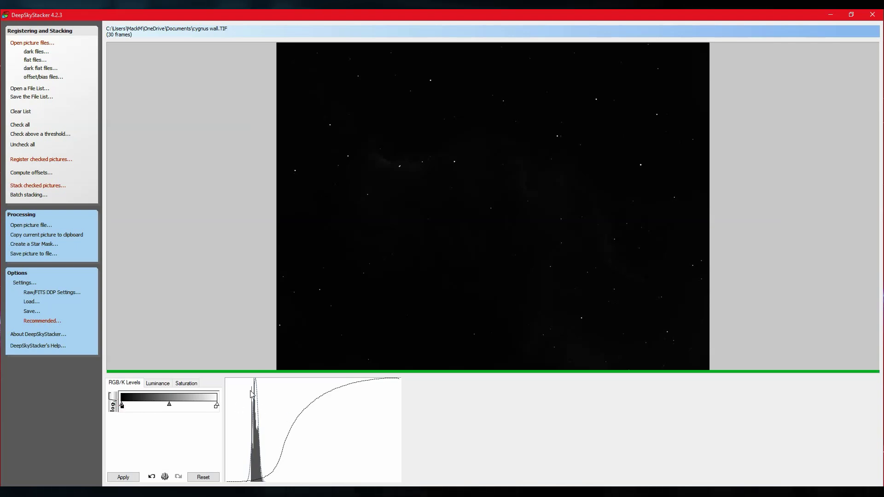
pyautogui.click(122, 406)
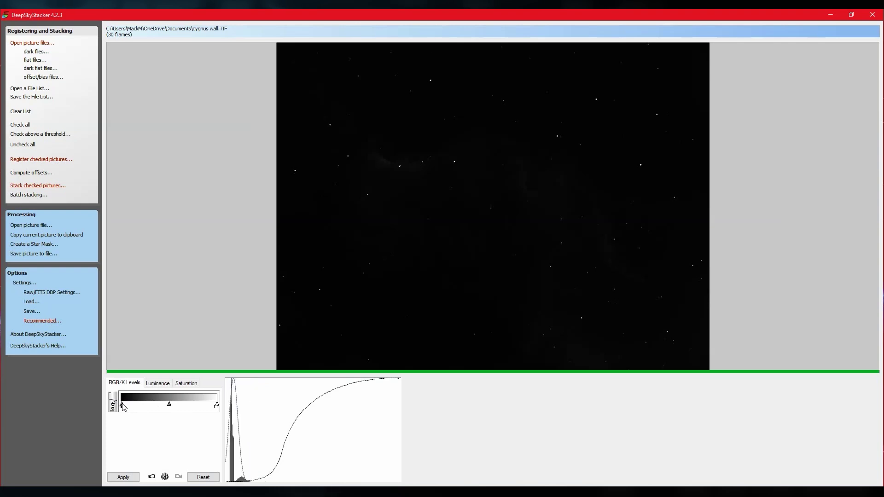
pyautogui.click(122, 406)
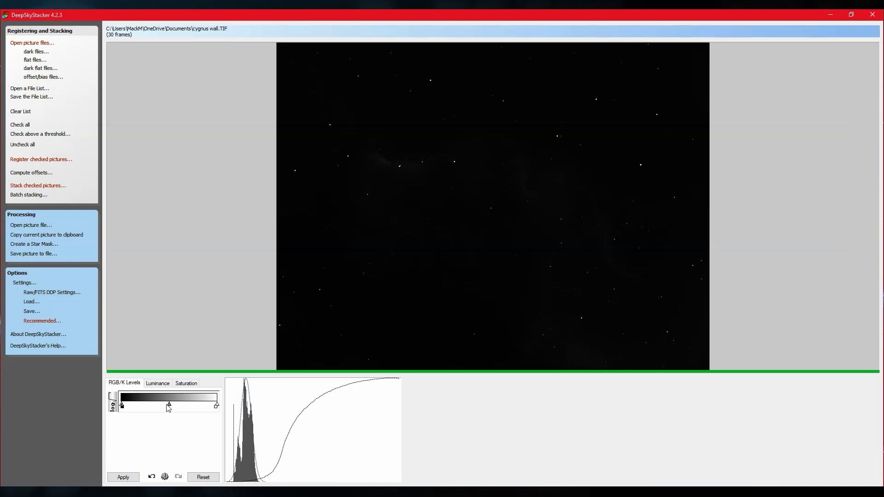
pyautogui.moveTo(168, 405); pyautogui.dragTo(180, 404)
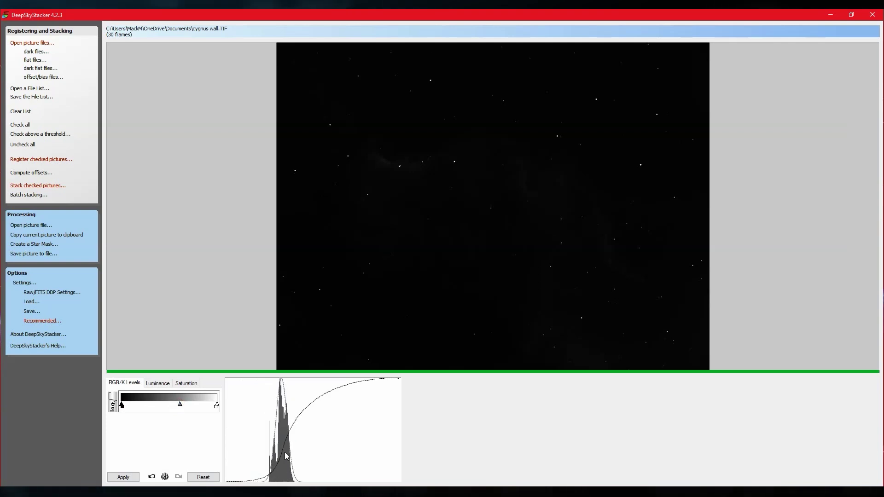
pyautogui.moveTo(218, 406); pyautogui.dragTo(198, 404)
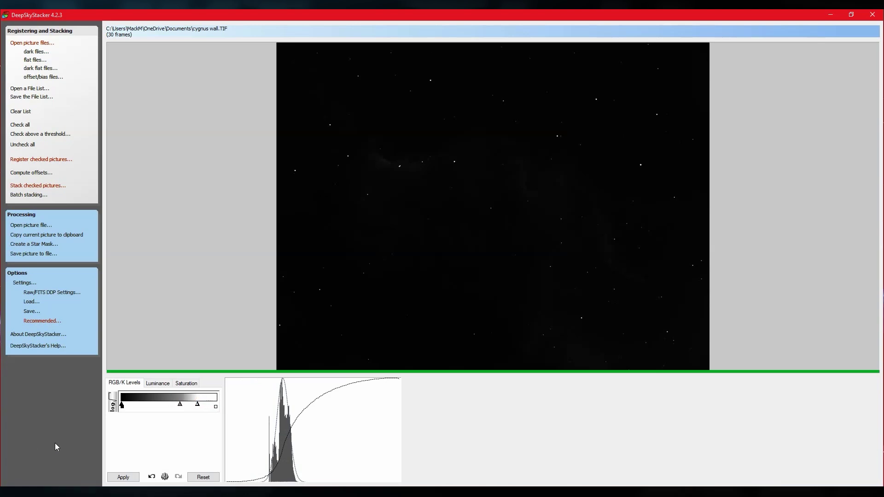
pyautogui.click(118, 478)
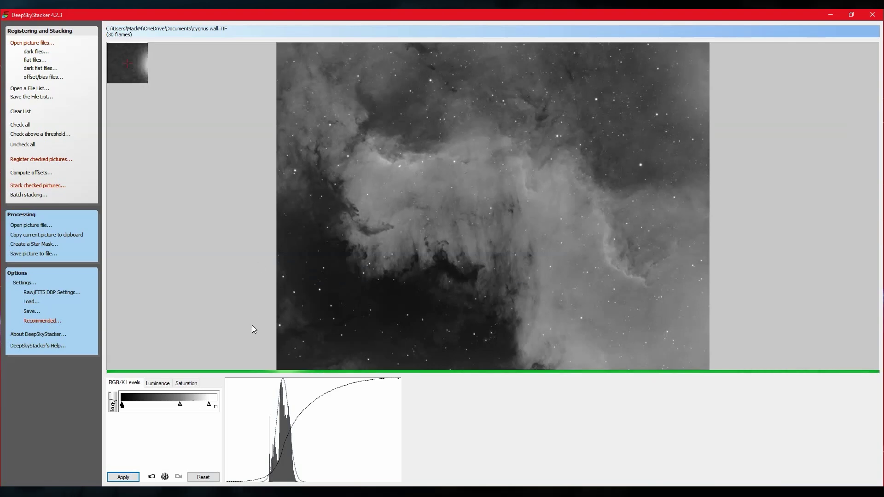
# Save the picture as 16-bit TIFF 'north american nebula.TIF' with adjustments applied.
pyautogui.click(22, 255)
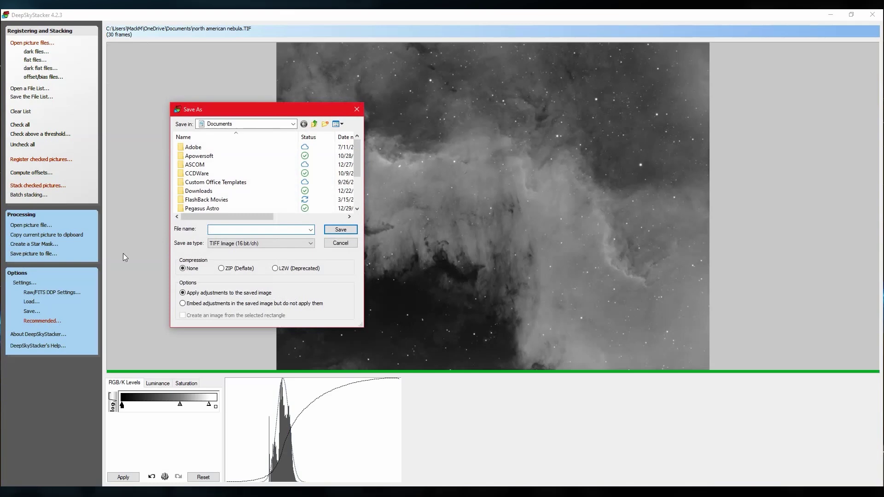
pyautogui.write('n')
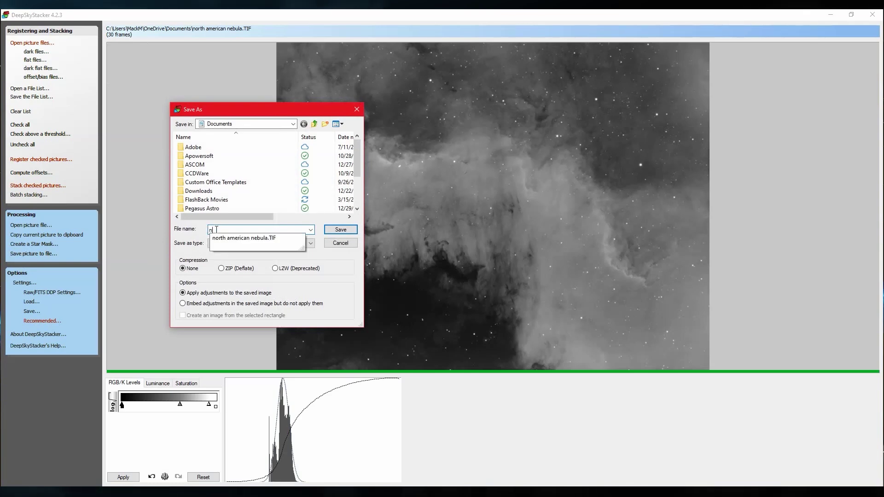
pyautogui.write('orth am')
pyautogui.click(239, 238)
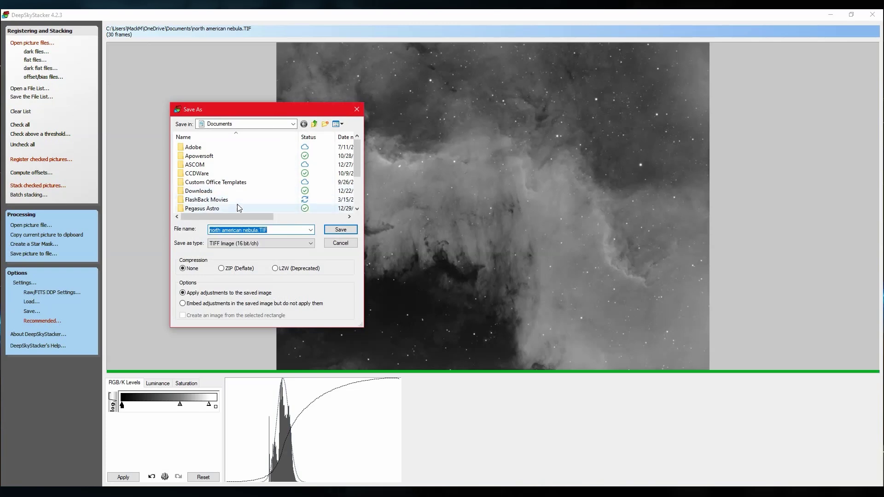
pyautogui.click(194, 297)
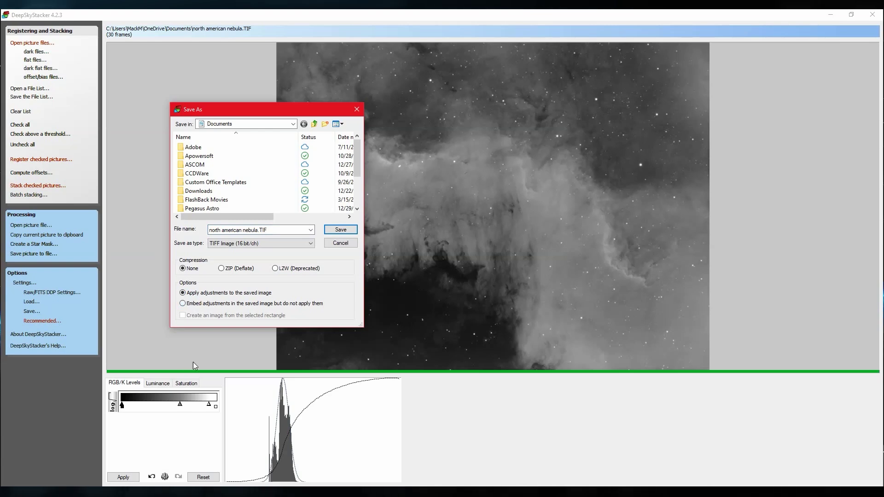
pyautogui.click(339, 229)
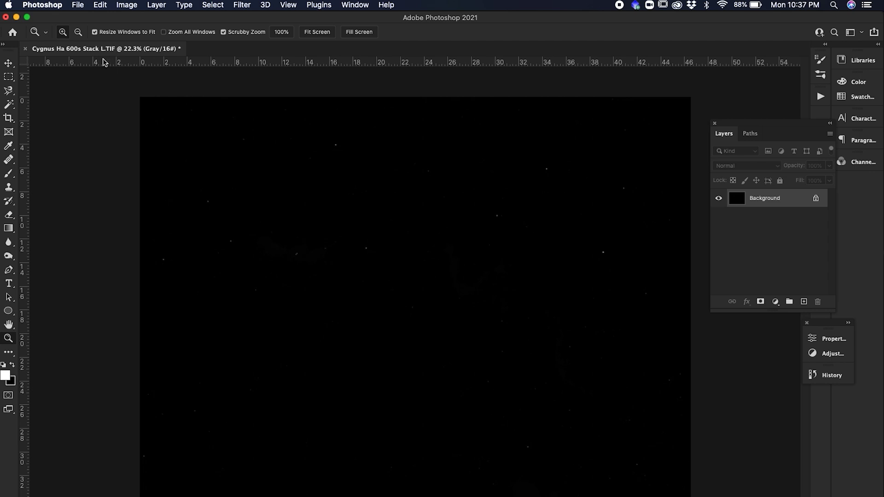
# Brighten the Cygnus Ha stack with Levels by moving the midtone slider to 4.27.
pyautogui.click(119, 5)
pyautogui.moveTo(122, 19)
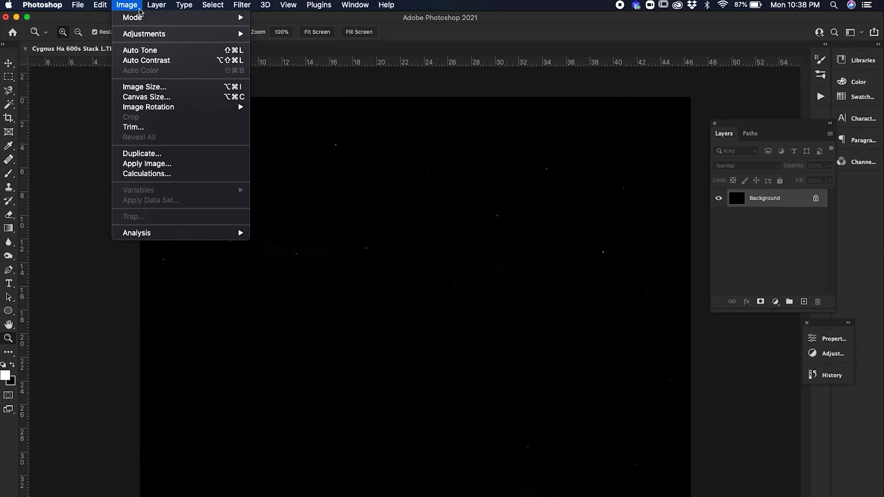
pyautogui.moveTo(145, 36)
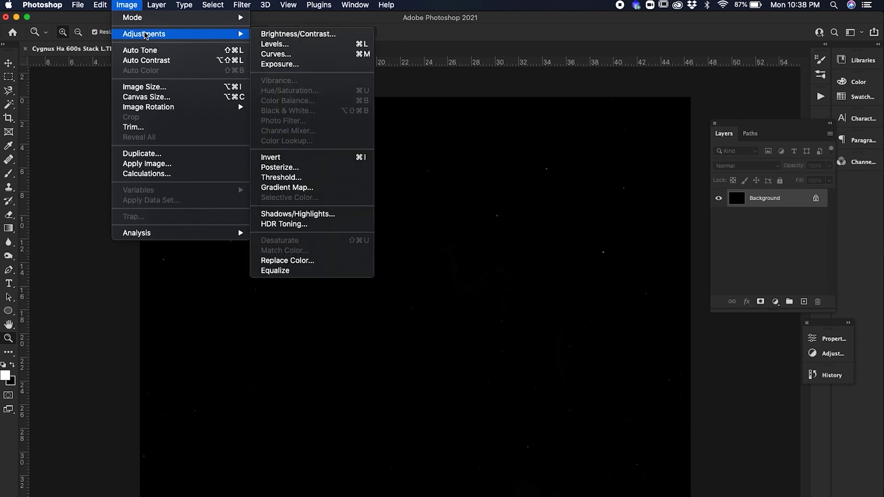
pyautogui.click(281, 45)
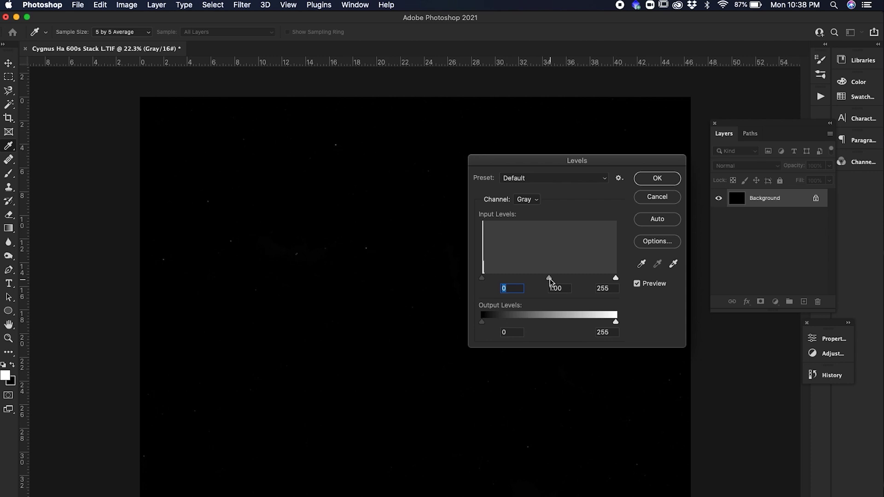
pyautogui.moveTo(549, 279); pyautogui.dragTo(489, 275)
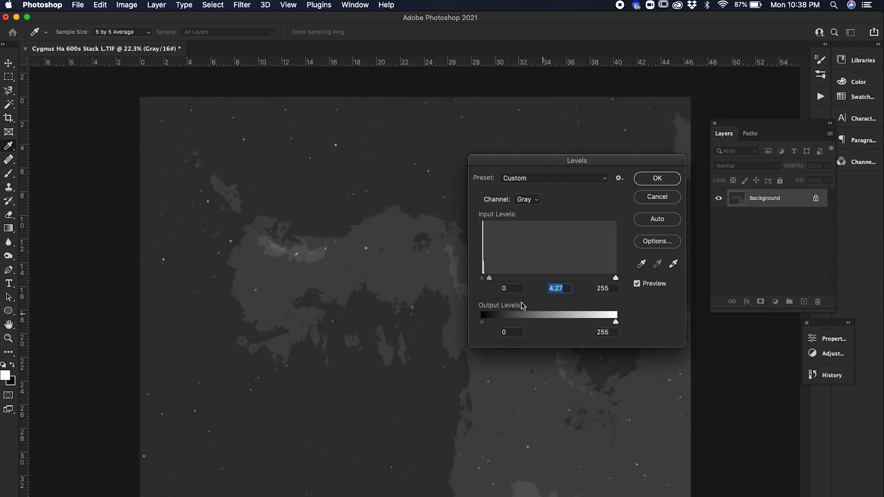
pyautogui.click(658, 179)
pyautogui.press('z')
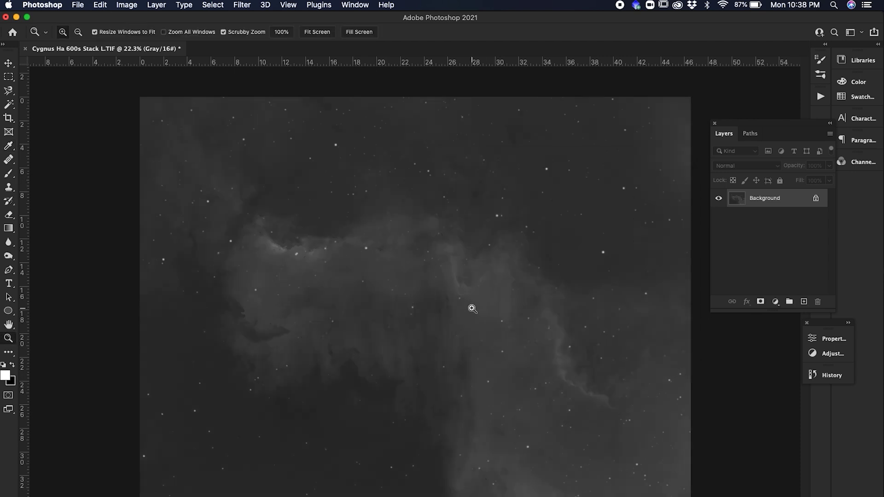
# Apply a second Levels pass with black 17, midtone 1.26 and white 241.
pyautogui.click(132, 6)
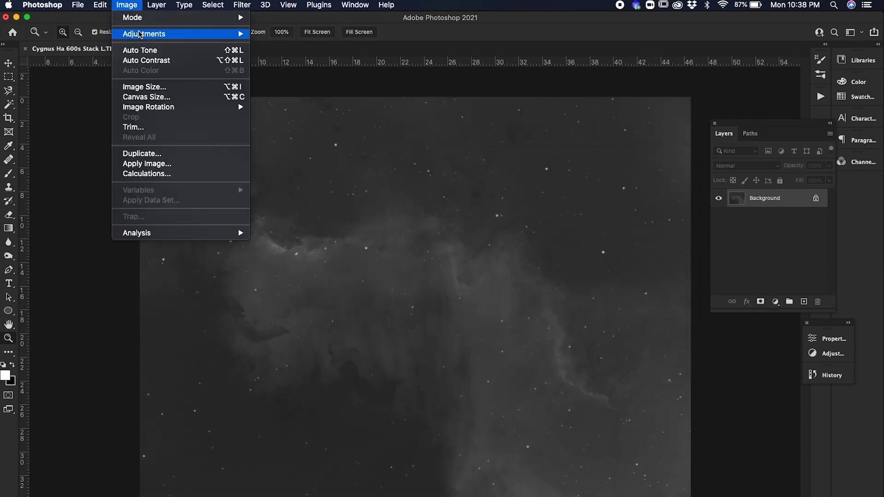
pyautogui.moveTo(140, 35)
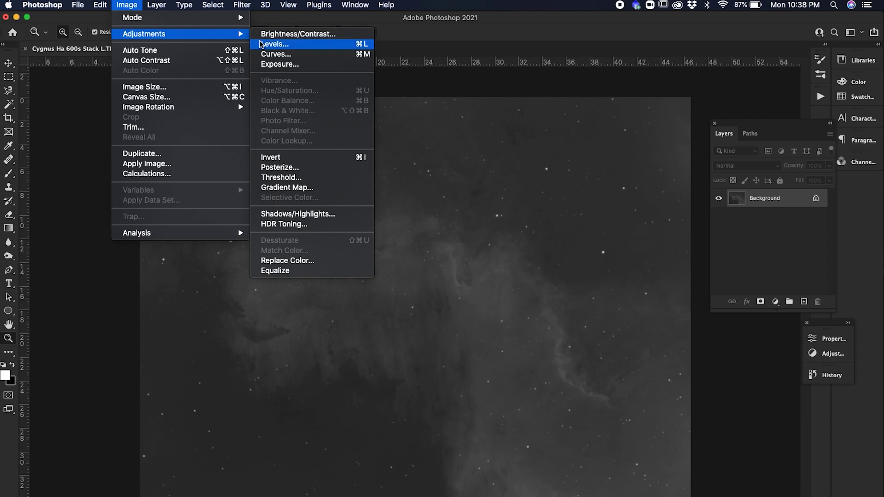
pyautogui.click(262, 45)
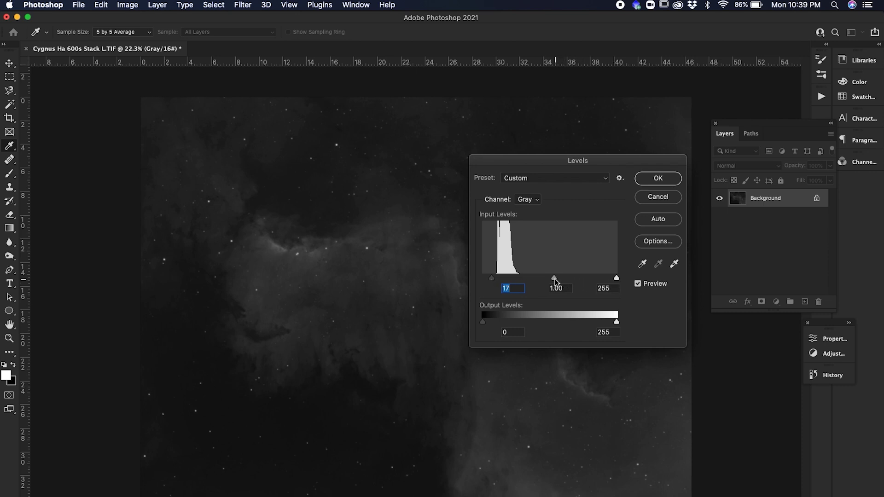
pyautogui.moveTo(555, 278); pyautogui.dragTo(544, 279)
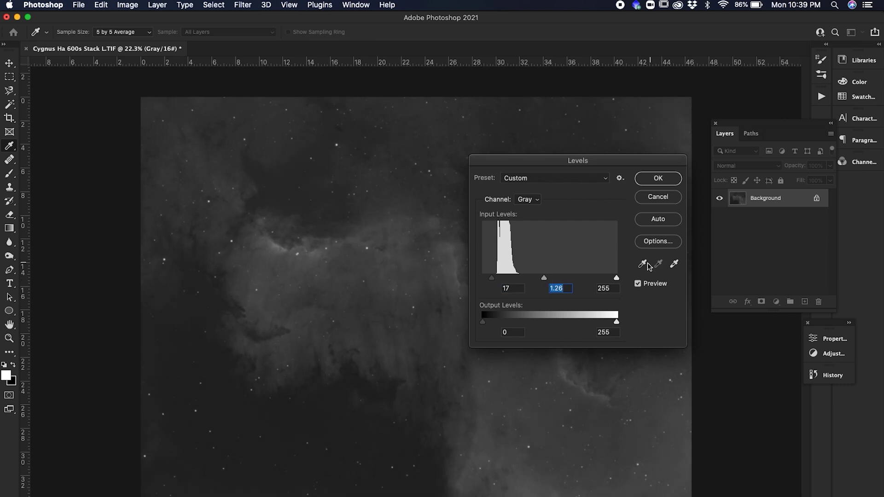
pyautogui.moveTo(617, 278); pyautogui.dragTo(610, 277)
pyautogui.click(664, 184)
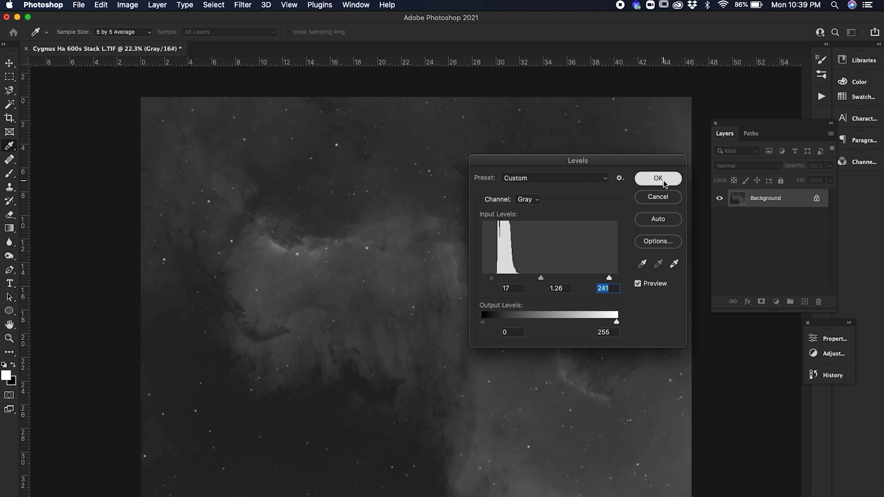
pyautogui.press('z')
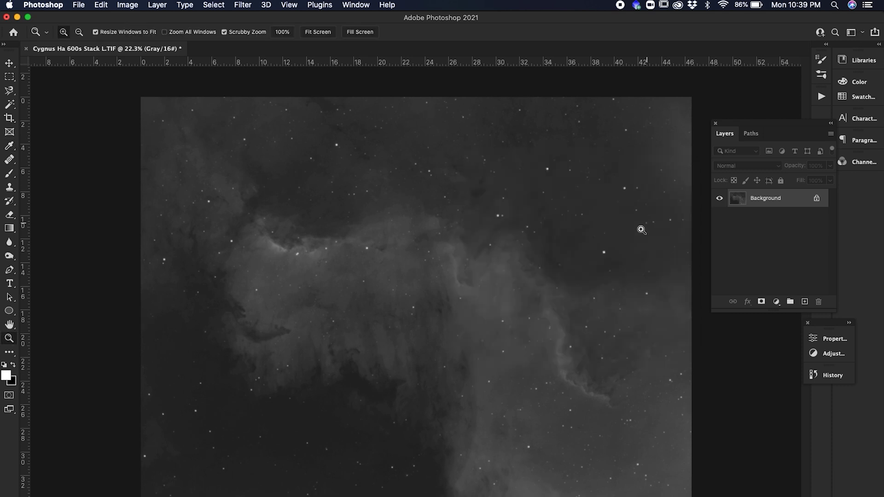
pyautogui.click(132, 5)
# Darken the sky with a third Levels pass setting the black input to 14.
pyautogui.moveTo(235, 38)
pyautogui.click(278, 44)
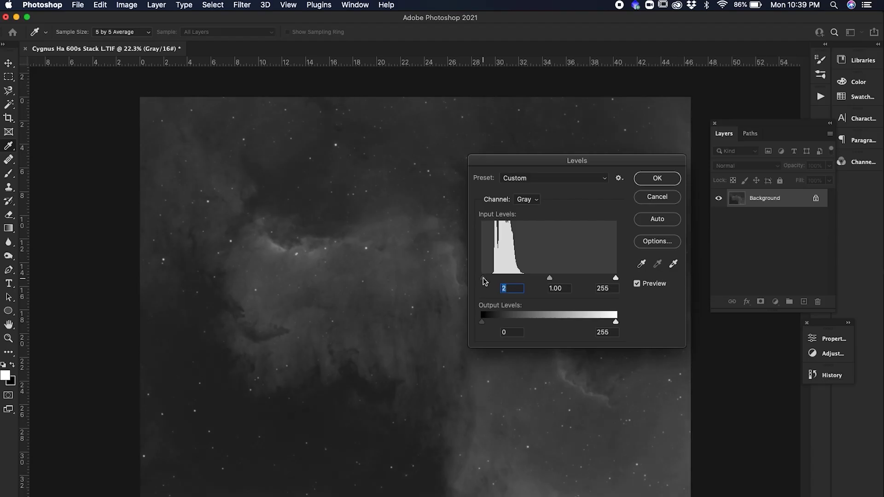
pyautogui.moveTo(487, 277); pyautogui.dragTo(496, 278)
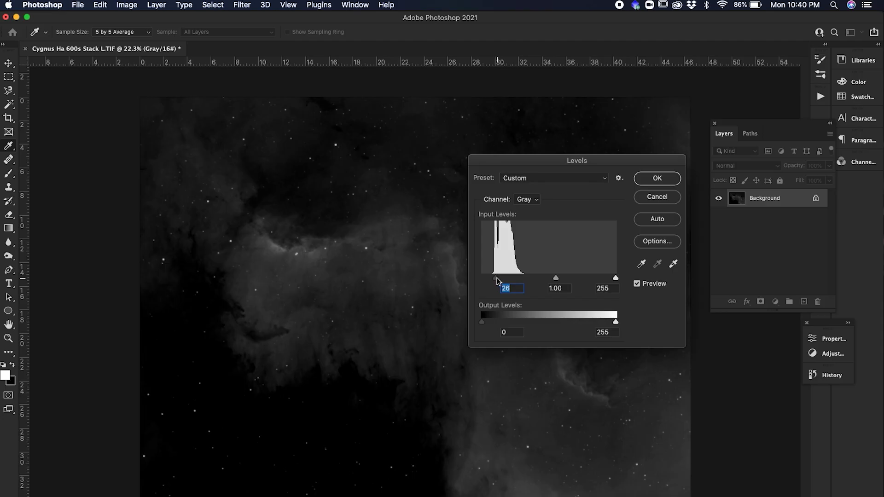
pyautogui.moveTo(496, 278); pyautogui.dragTo(491, 282)
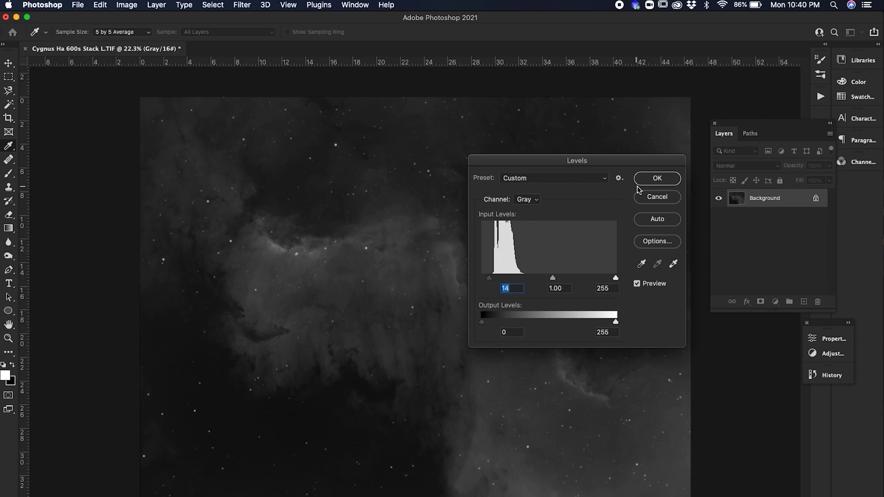
pyautogui.click(647, 184)
pyautogui.press('z')
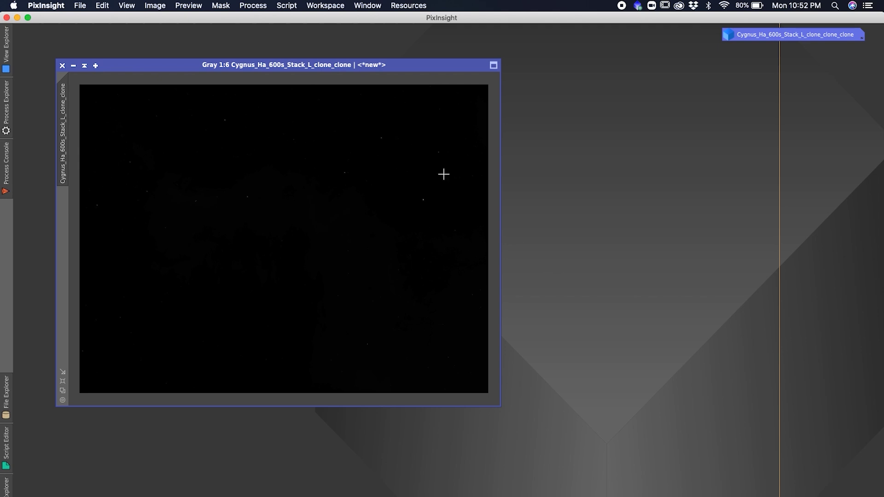
# Open the ScreenTransferFunction tool from IntensityTransformations and nudge its window into place.
pyautogui.click(240, 3)
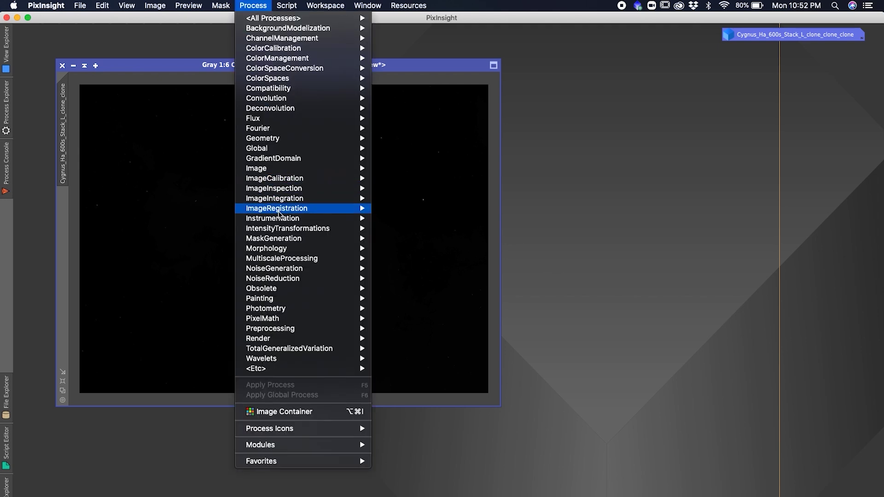
pyautogui.moveTo(283, 229)
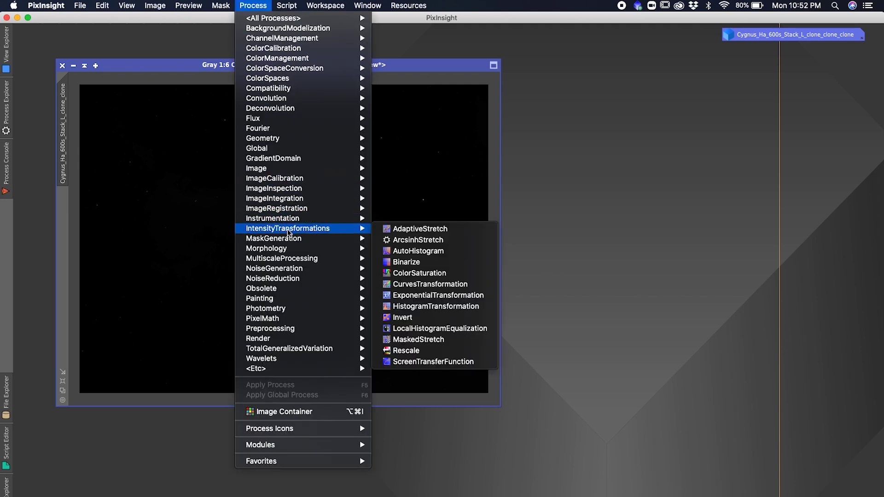
pyautogui.click(440, 362)
pyautogui.moveTo(713, 430); pyautogui.dragTo(702, 424)
# Open the HistogramTransformation tool and auto-stretch the image display with STF.
pyautogui.click(243, 6)
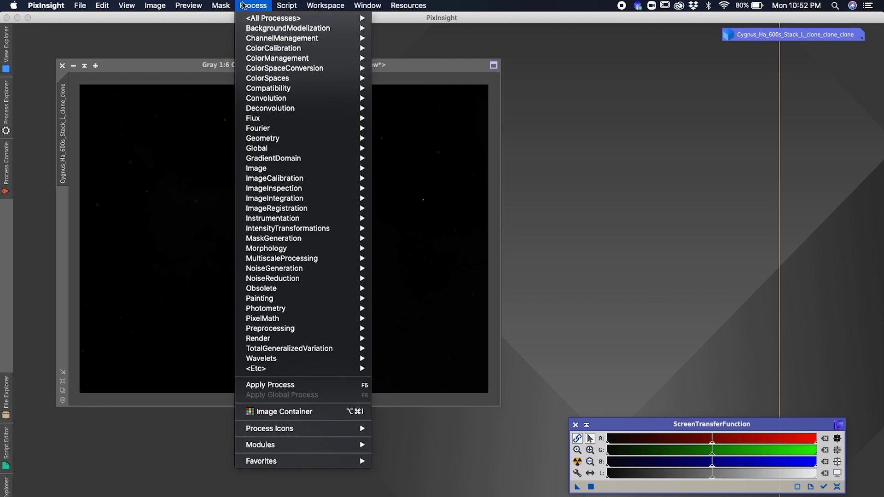
pyautogui.moveTo(301, 230)
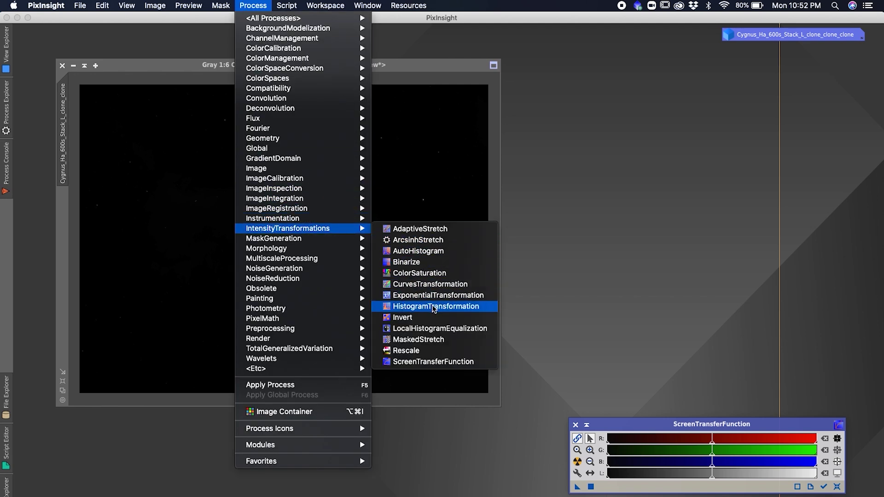
pyautogui.click(426, 306)
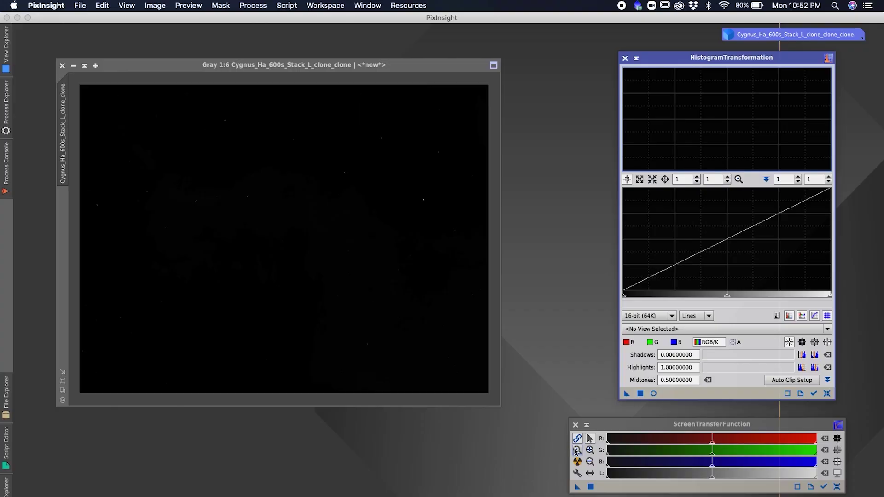
pyautogui.click(578, 462)
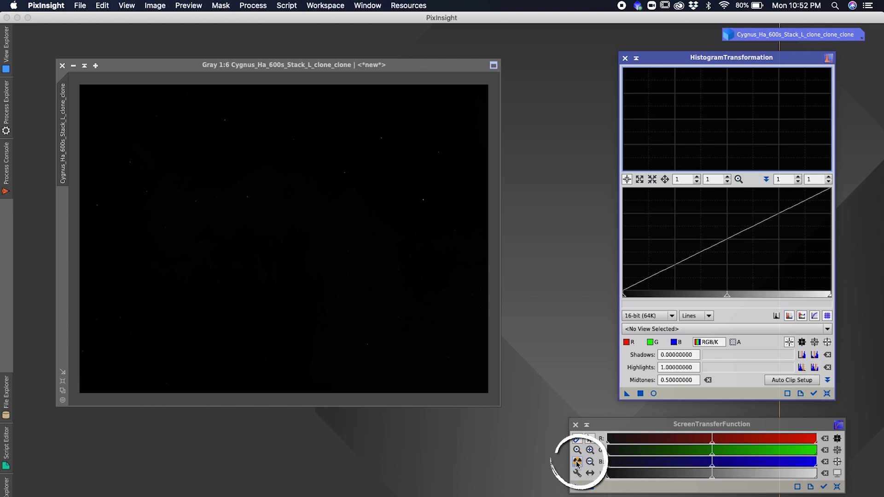
# Transfer the STF auto-stretch into HistogramTransformation, apply it to the image, then reset HT and STF.
pyautogui.click(578, 462)
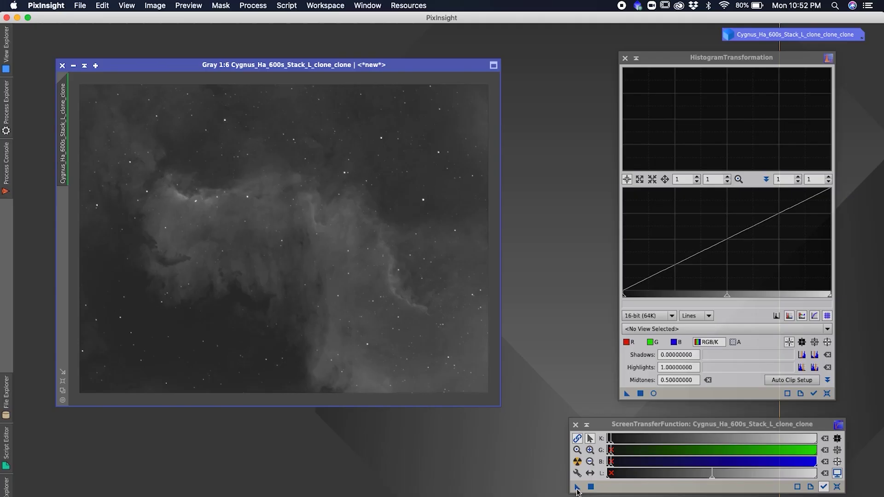
pyautogui.moveTo(575, 489); pyautogui.dragTo(675, 395)
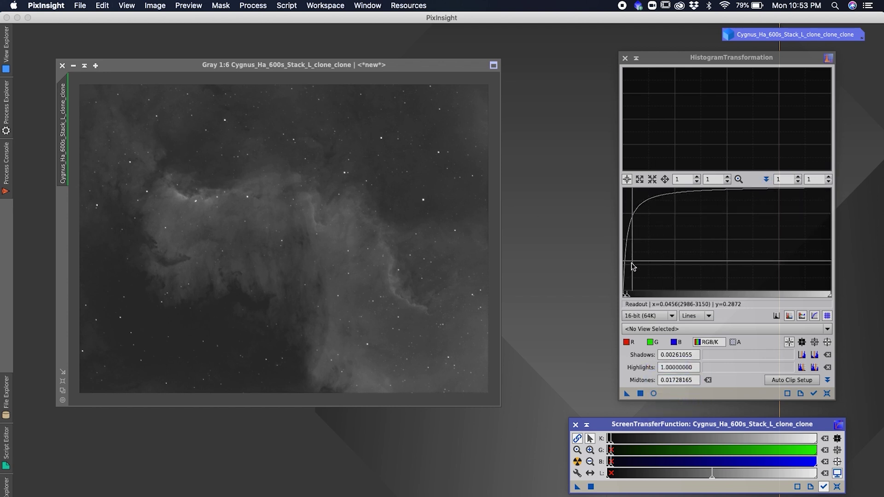
pyautogui.click(641, 394)
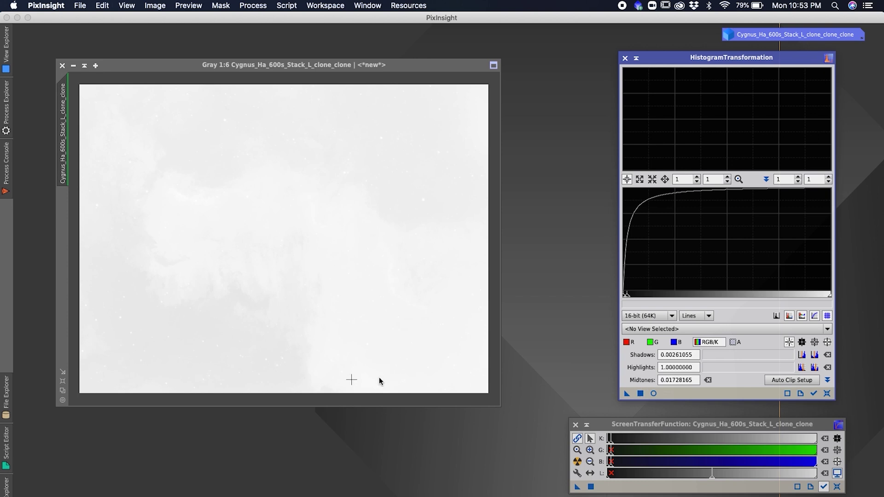
pyautogui.click(827, 394)
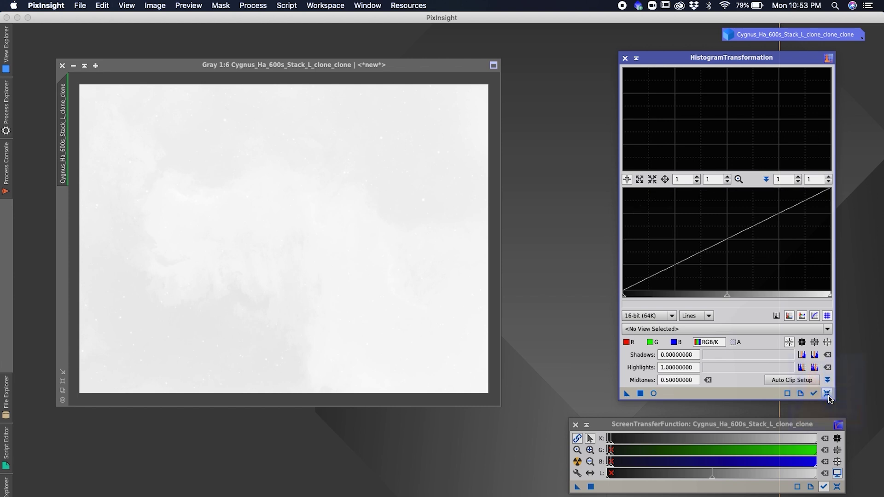
pyautogui.click(838, 487)
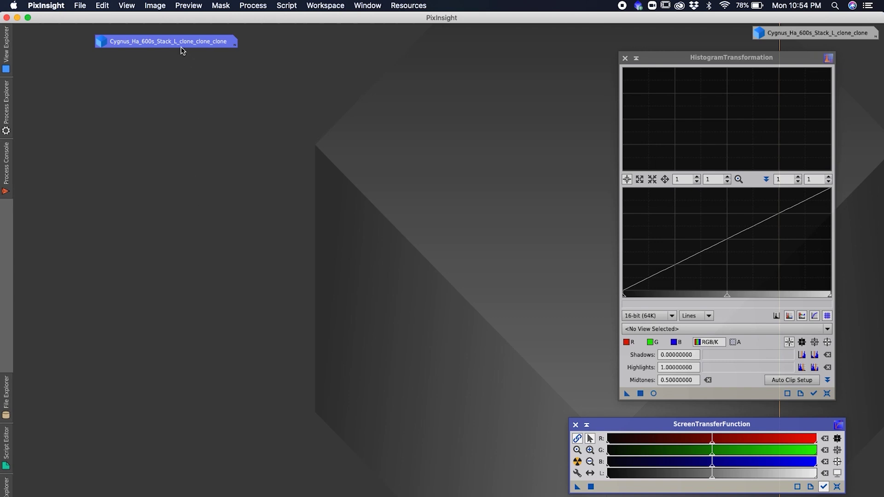
# Restore the iconified Cygnus_Ha_600s_Stack_L_clone_clone_clone image into a window.
pyautogui.doubleClick(183, 46)
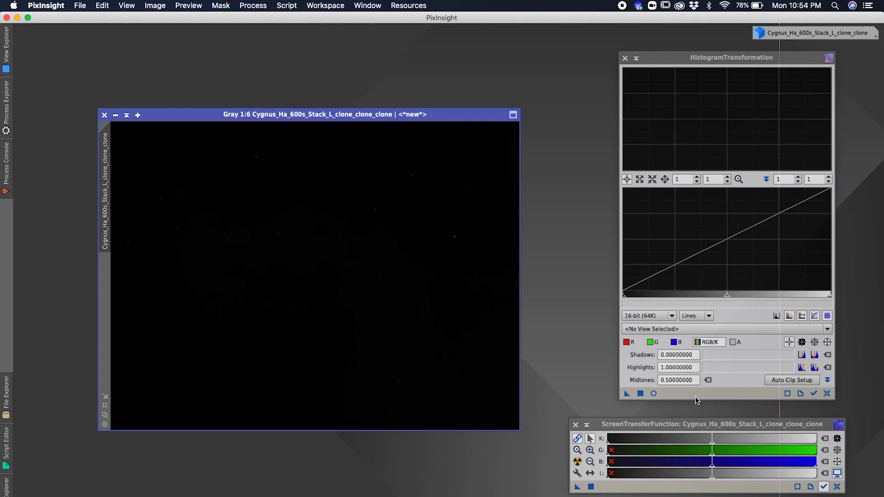
# With Real-Time Preview on, apply a midtones stretch to the copy and reset HistogramTransformation.
pyautogui.click(654, 394)
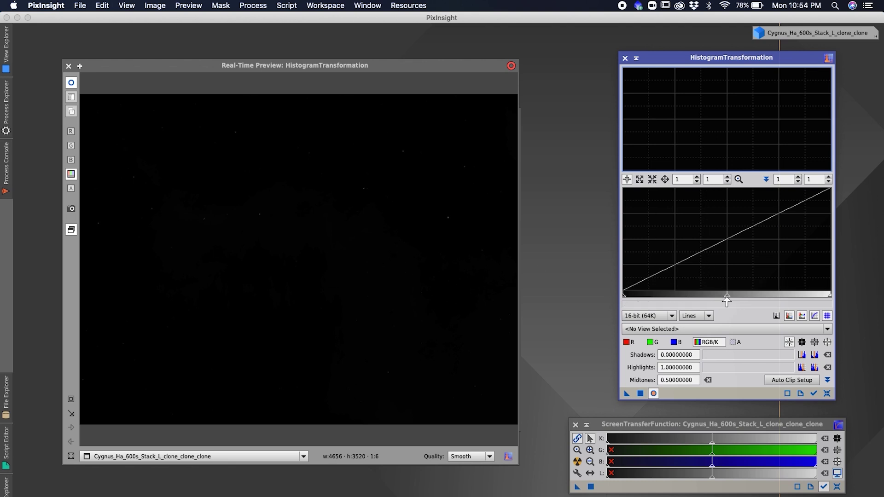
pyautogui.moveTo(727, 300); pyautogui.dragTo(631, 302)
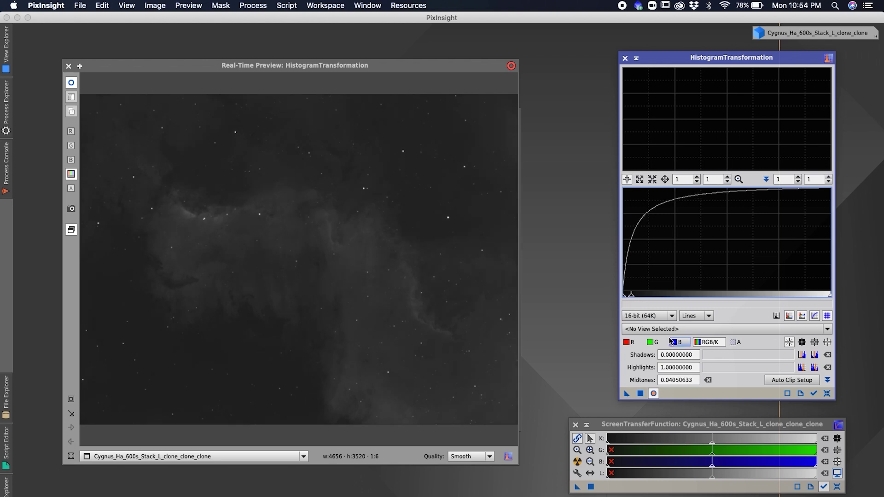
pyautogui.click(640, 394)
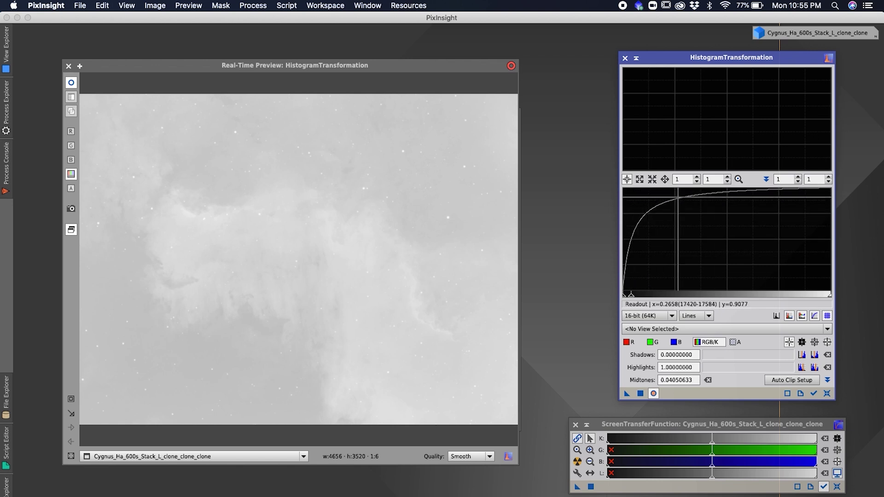
pyautogui.click(827, 393)
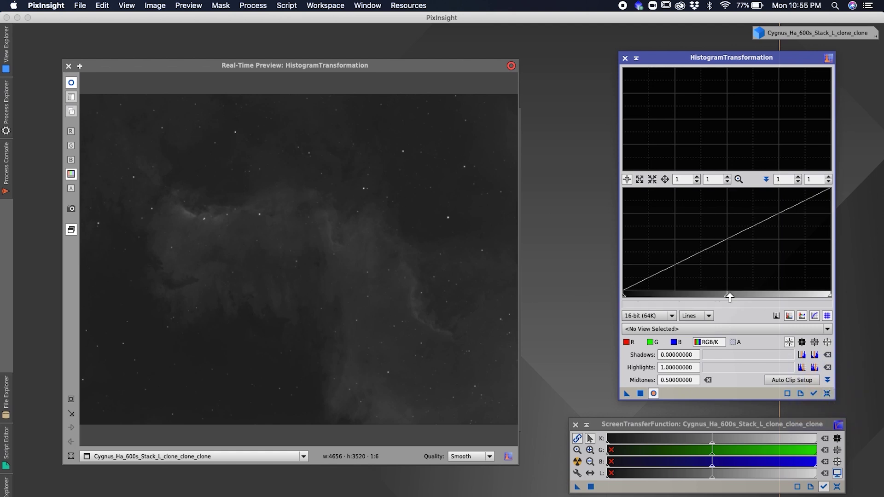
# Apply a second stretch lowering midtones and raising shadows, reset the tool, and close the preview.
pyautogui.moveTo(727, 297); pyautogui.dragTo(633, 299)
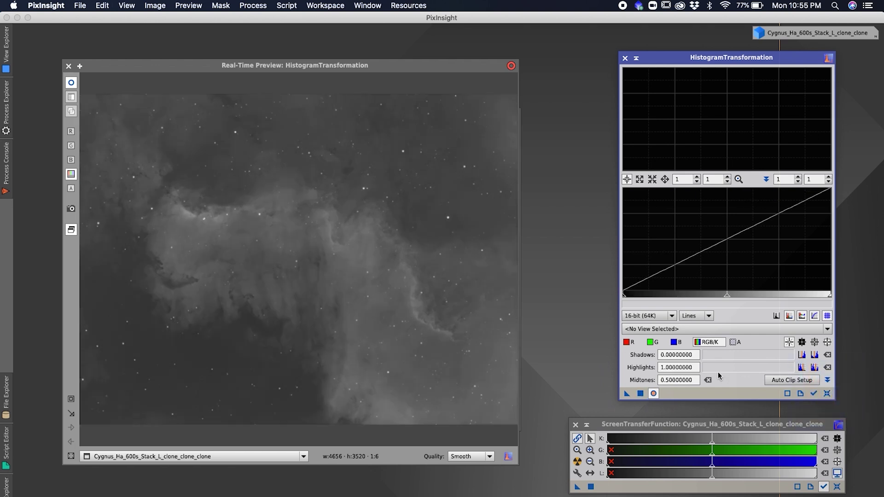
pyautogui.moveTo(626, 298); pyautogui.dragTo(646, 298)
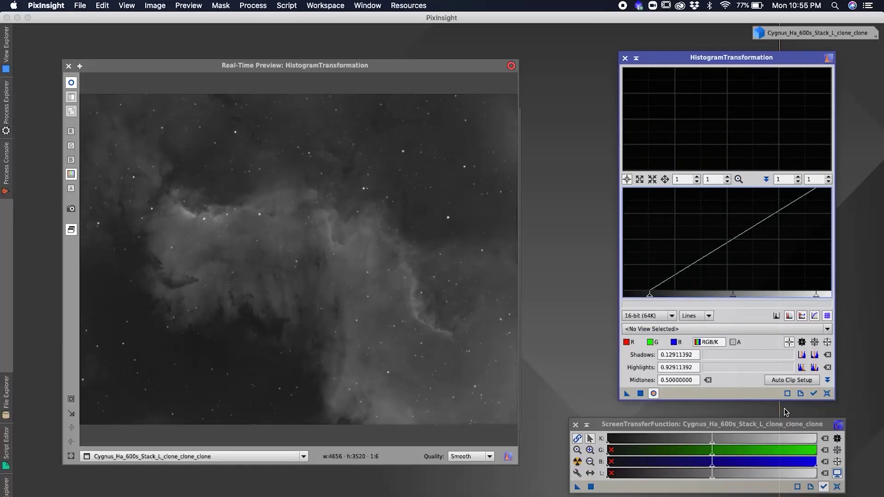
pyautogui.click(640, 393)
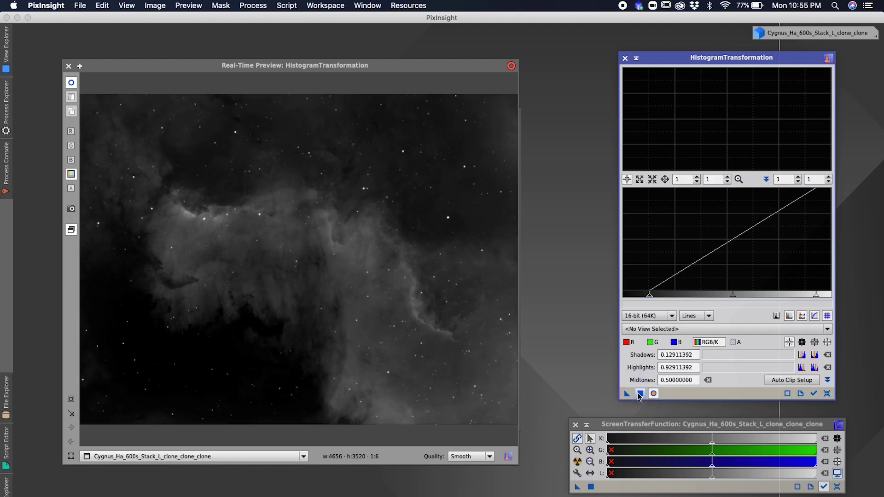
pyautogui.click(827, 394)
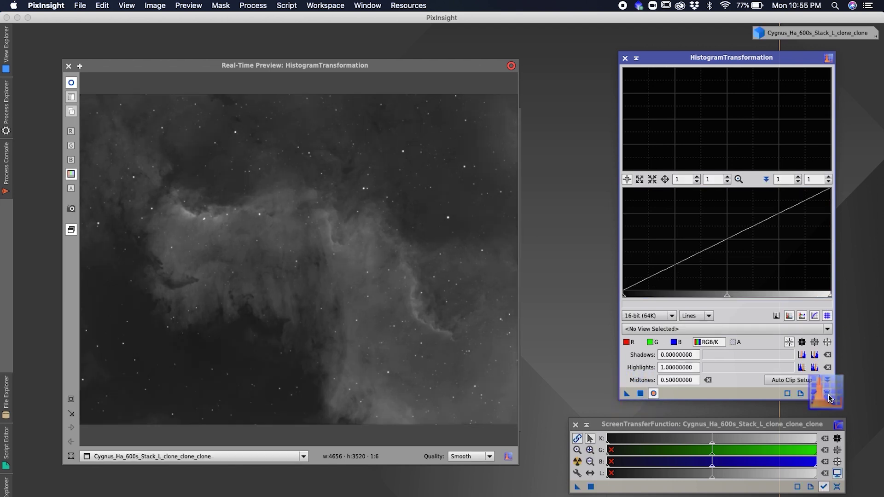
pyautogui.click(69, 66)
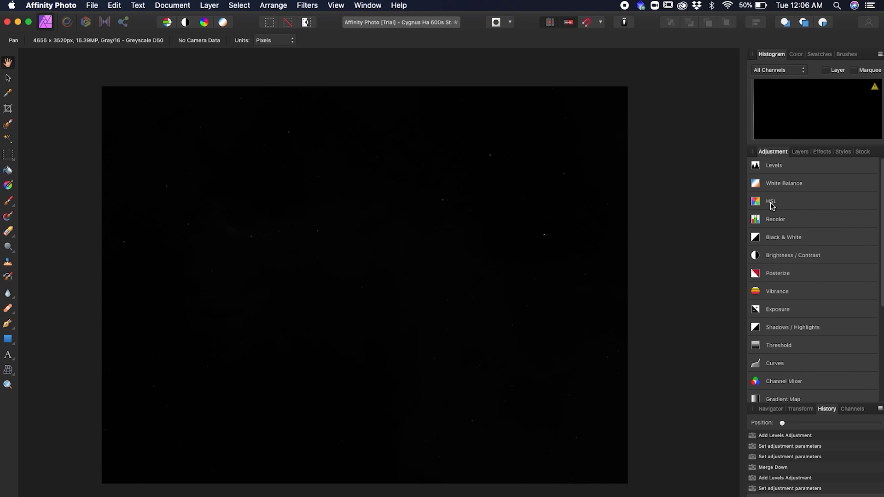
# Merge a default Levels adjustment with lowered gamma to brighten the dark stack.
pyautogui.click(782, 170)
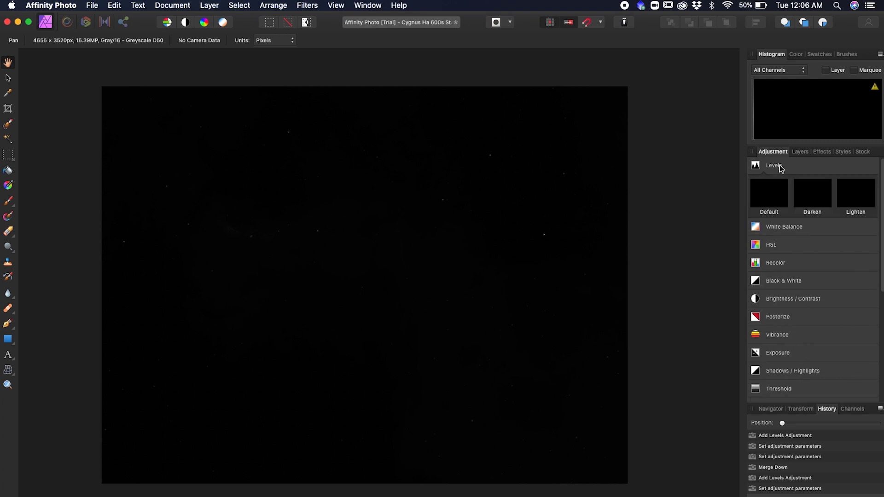
pyautogui.click(779, 202)
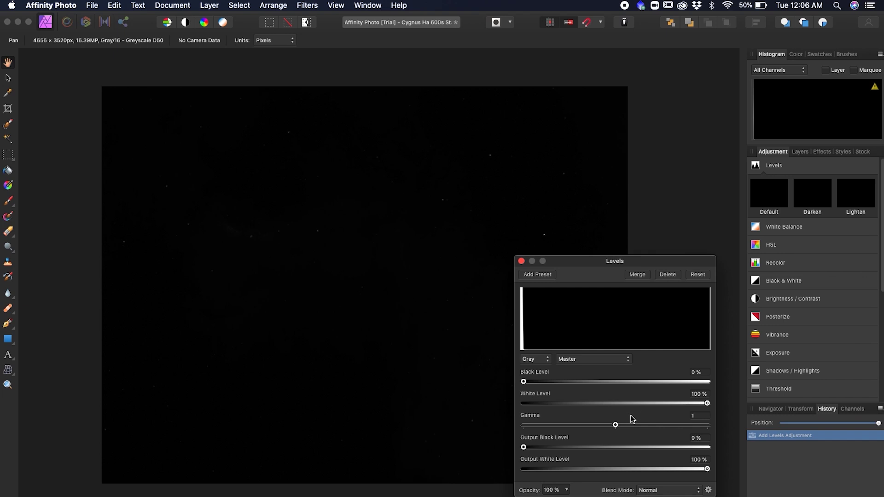
pyautogui.moveTo(616, 425); pyautogui.dragTo(555, 425)
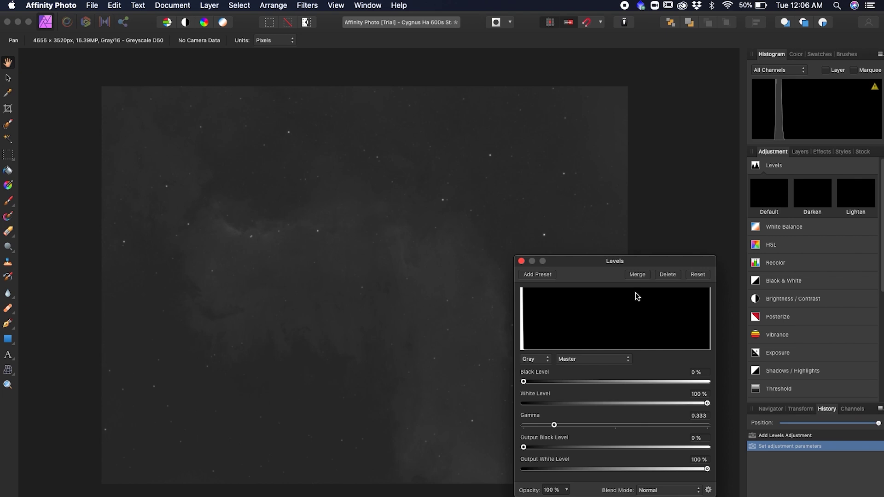
pyautogui.click(638, 275)
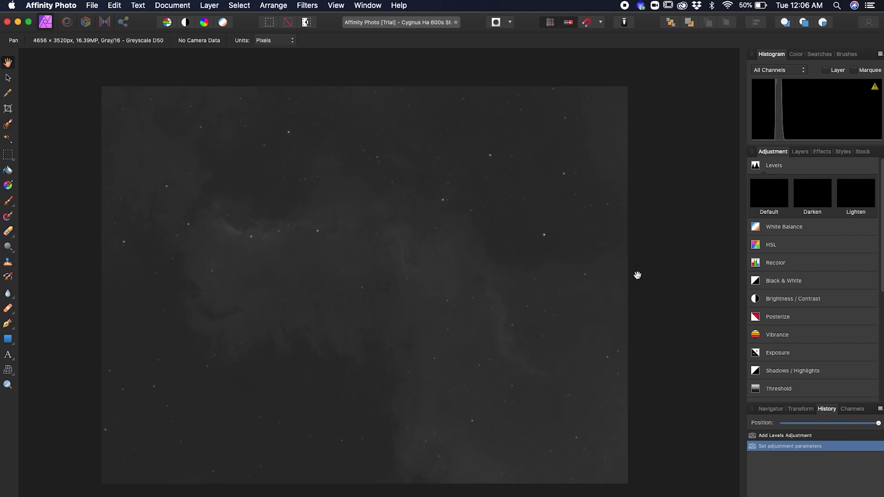
# Merge a second Levels pass with black level raised to 15% and gamma lowered.
pyautogui.click(771, 196)
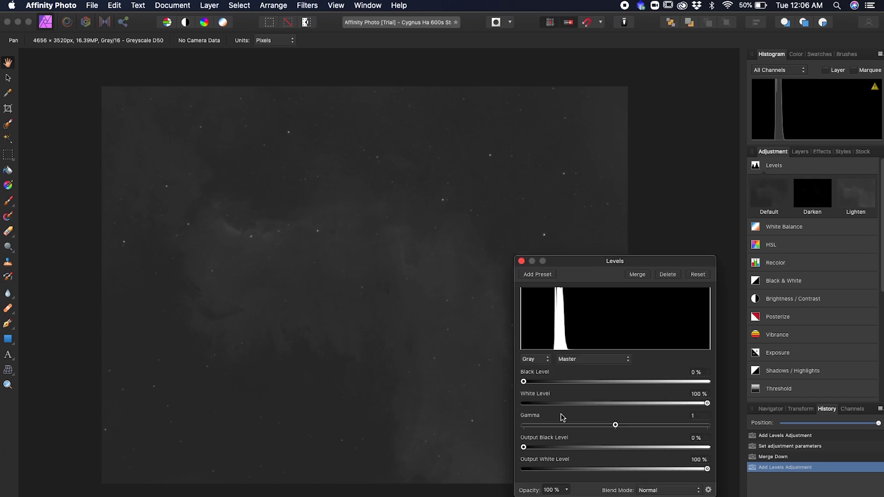
pyautogui.moveTo(525, 382); pyautogui.dragTo(541, 384)
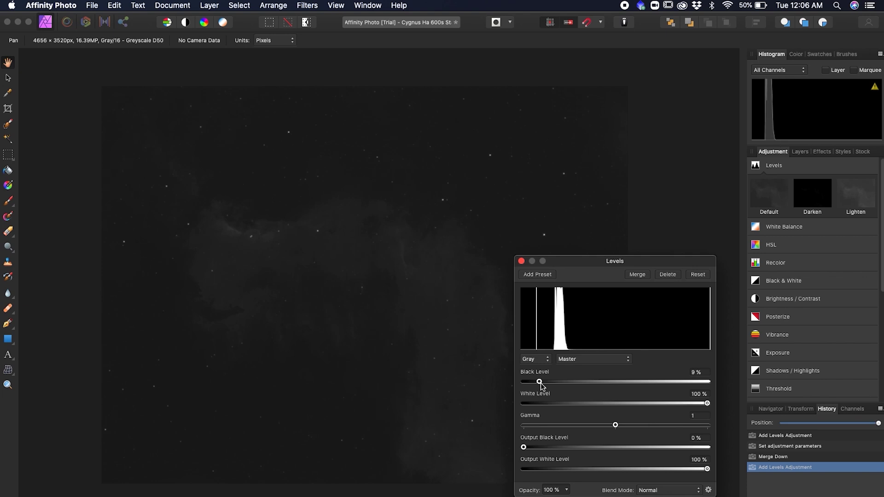
pyautogui.moveTo(616, 426); pyautogui.dragTo(581, 424)
pyautogui.moveTo(541, 383); pyautogui.dragTo(555, 384)
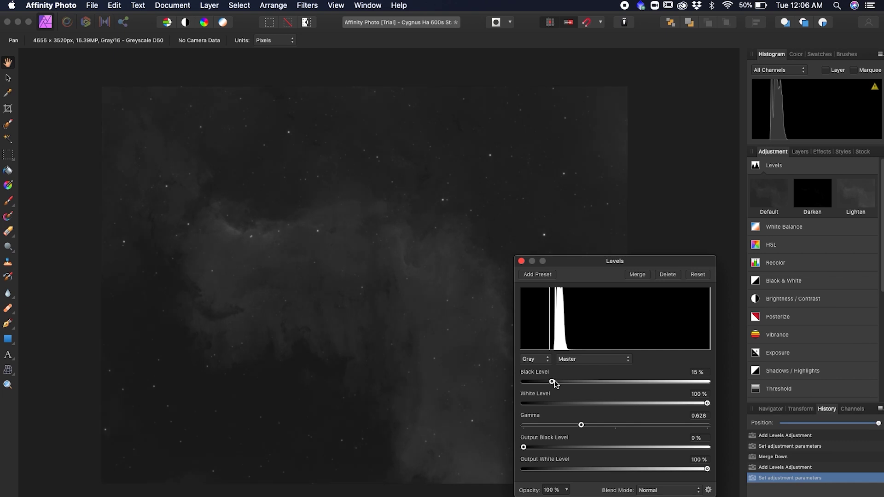
pyautogui.click(641, 275)
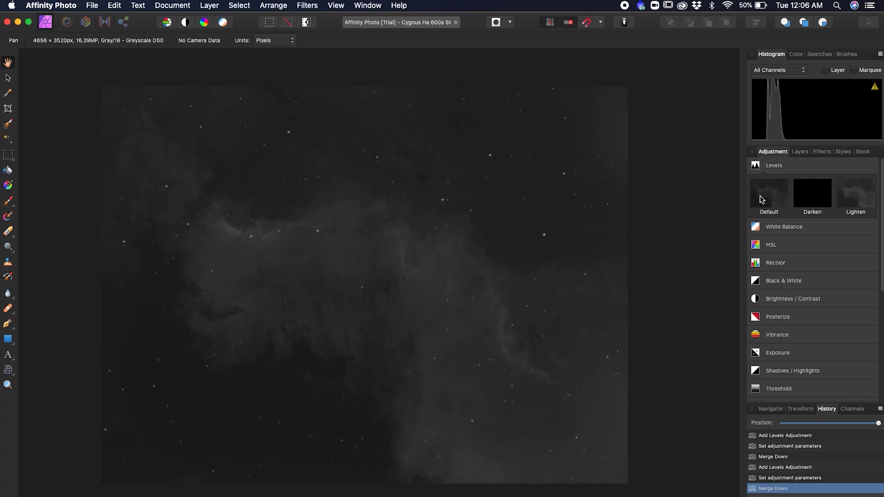
# Merge a third Levels adjustment with gamma 0.762 and black level 7%.
pyautogui.click(762, 200)
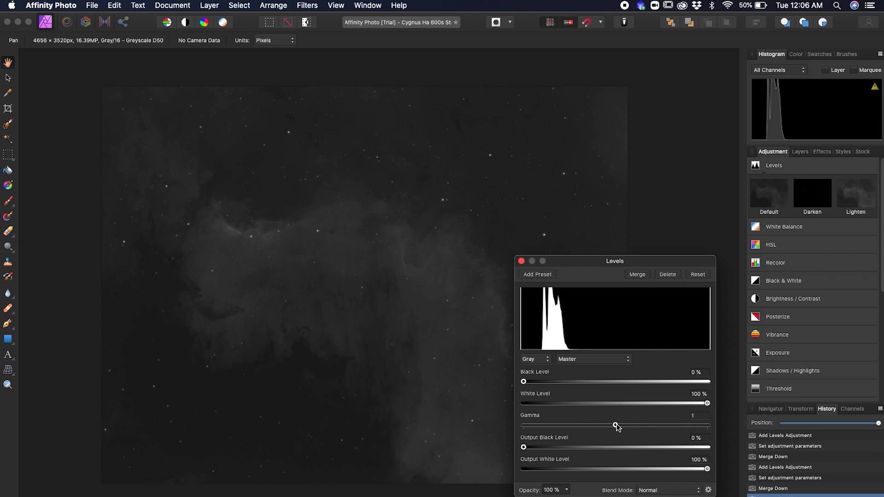
pyautogui.moveTo(615, 424); pyautogui.dragTo(598, 424)
pyautogui.moveTo(526, 383); pyautogui.dragTo(539, 384)
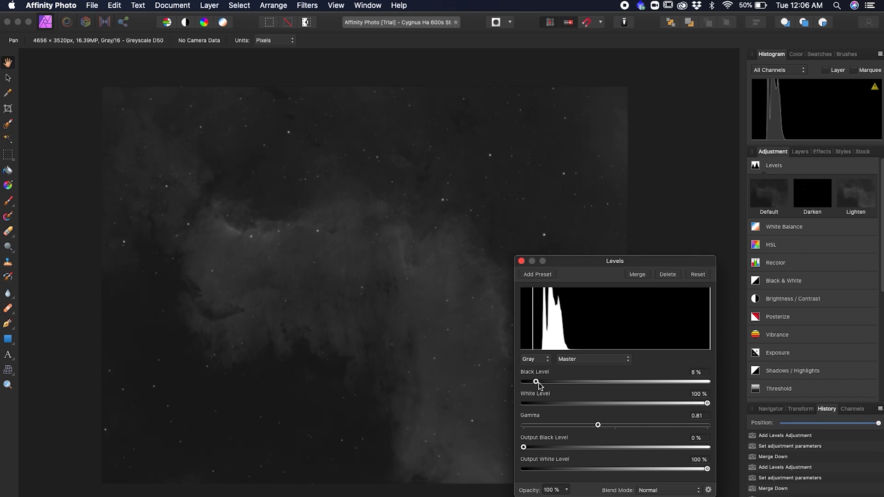
pyautogui.moveTo(597, 425); pyautogui.dragTo(594, 426)
pyautogui.moveTo(540, 384); pyautogui.dragTo(541, 384)
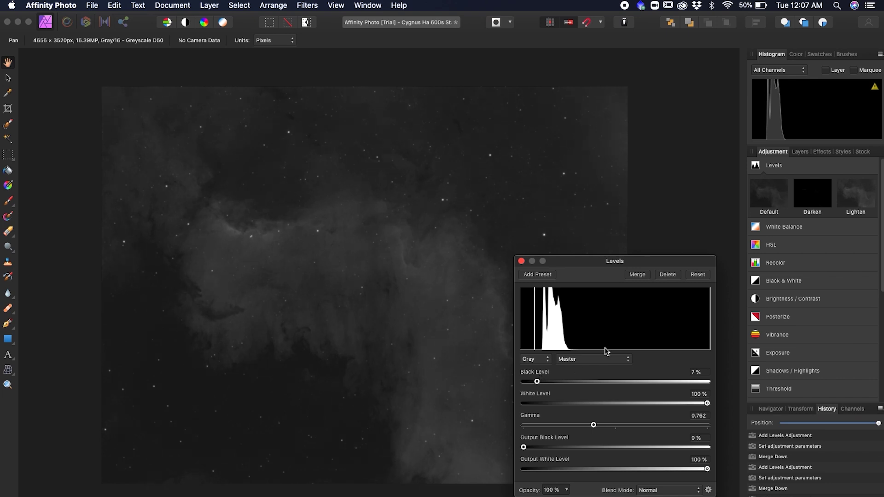
pyautogui.click(637, 275)
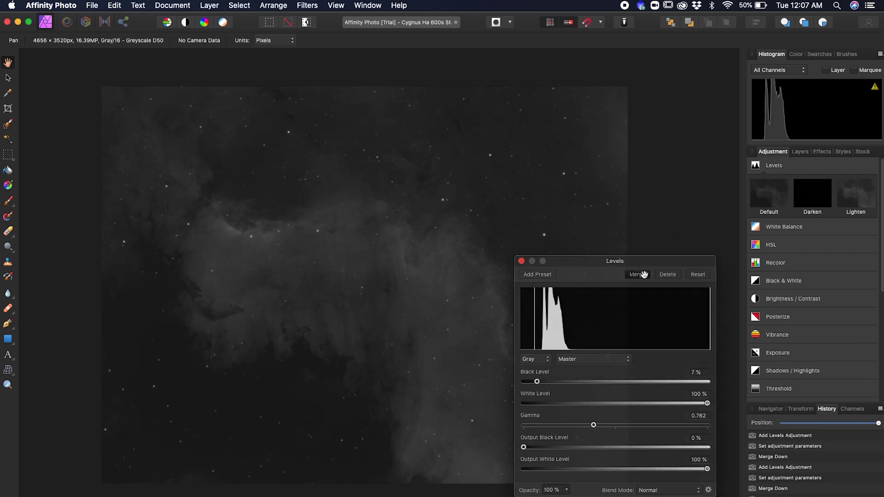
pyautogui.scroll(-5, 811, 297)
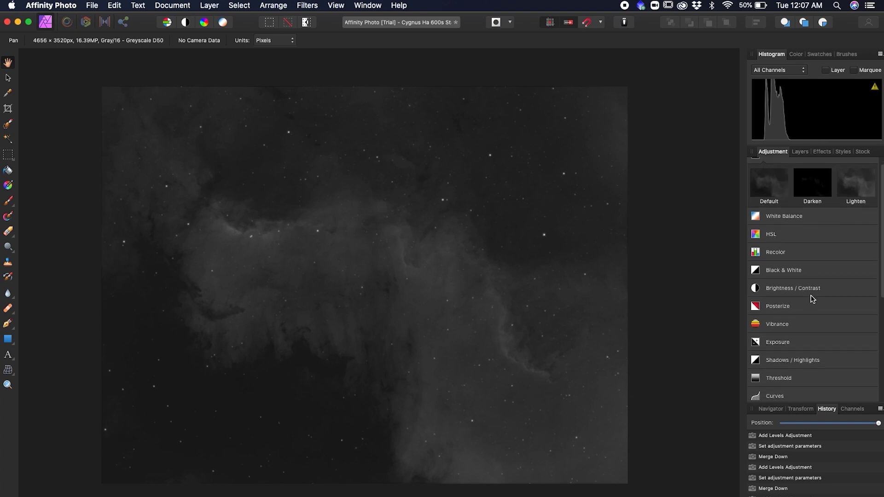
# Merge a Curves adjustment that bends the midtones up while anchoring the shadows low.
pyautogui.moveTo(782, 315)
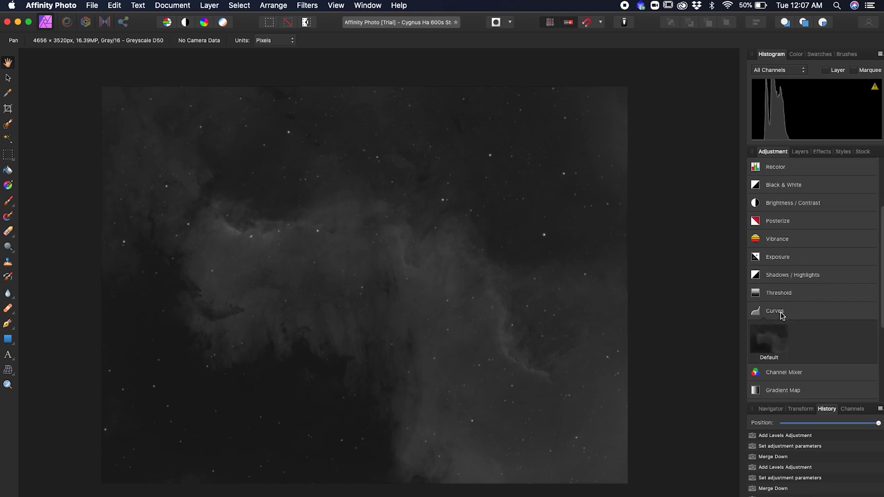
pyautogui.click(770, 349)
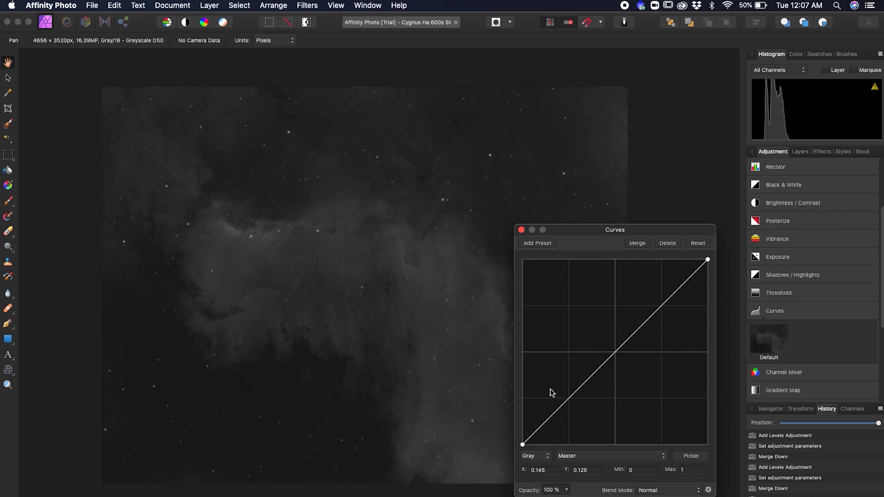
pyautogui.click(544, 423)
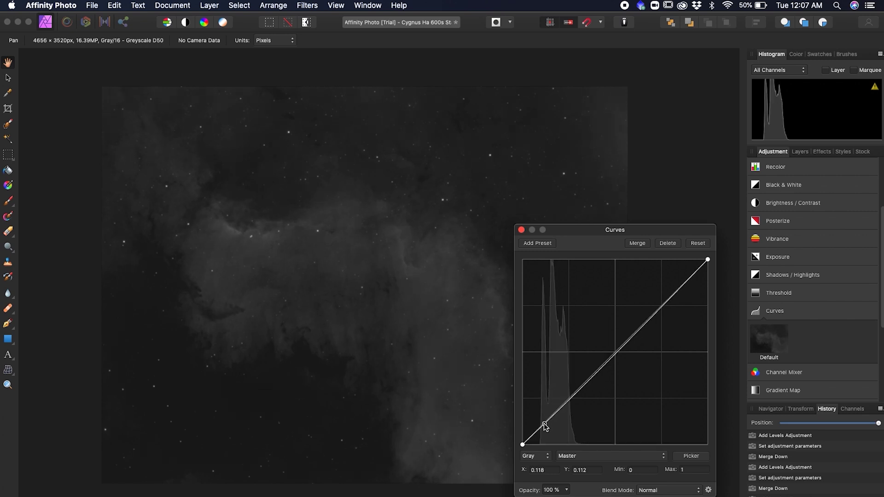
pyautogui.moveTo(632, 339); pyautogui.dragTo(626, 318)
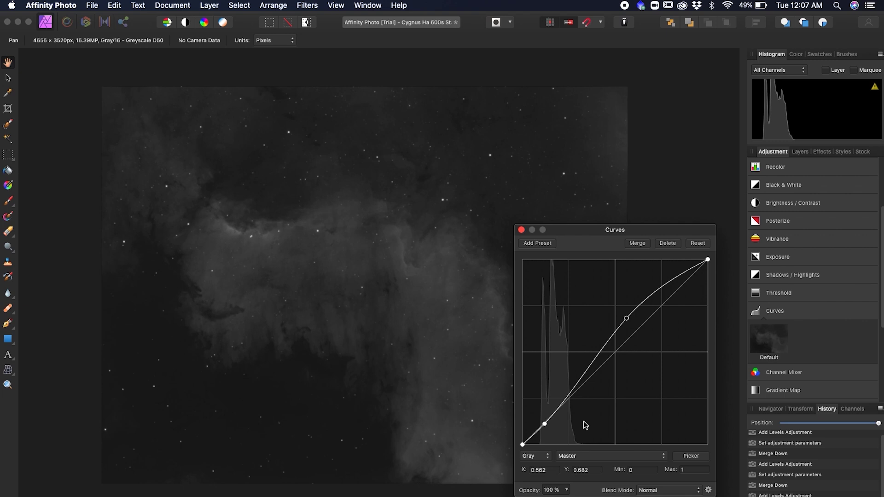
pyautogui.moveTo(545, 425); pyautogui.dragTo(546, 424)
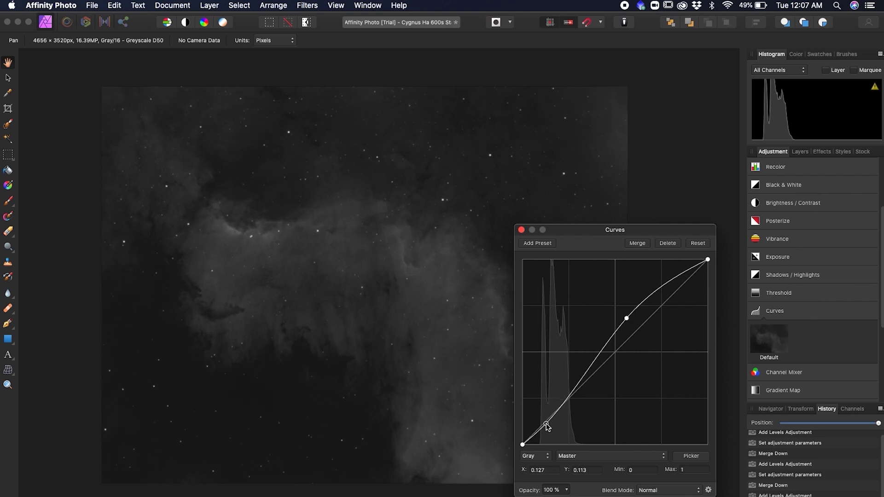
pyautogui.click(629, 243)
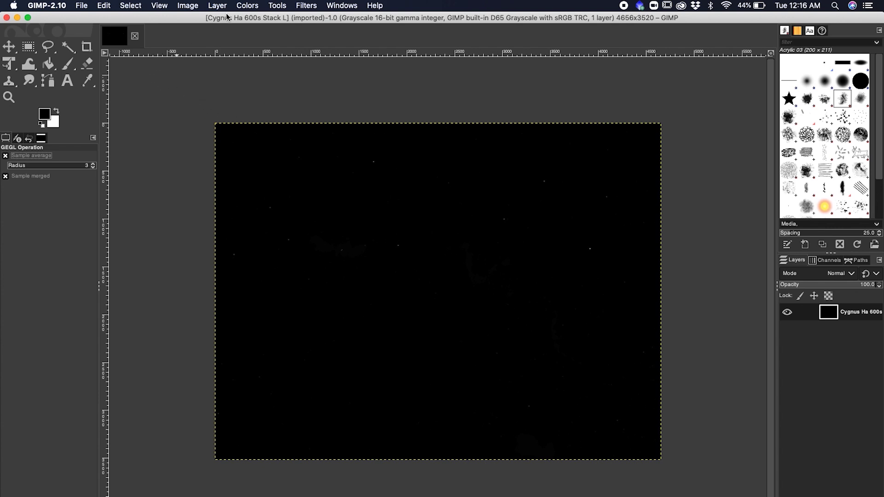
# Apply a Levels stretch with gamma raised to 5.01 to reveal the nebula.
pyautogui.click(246, 6)
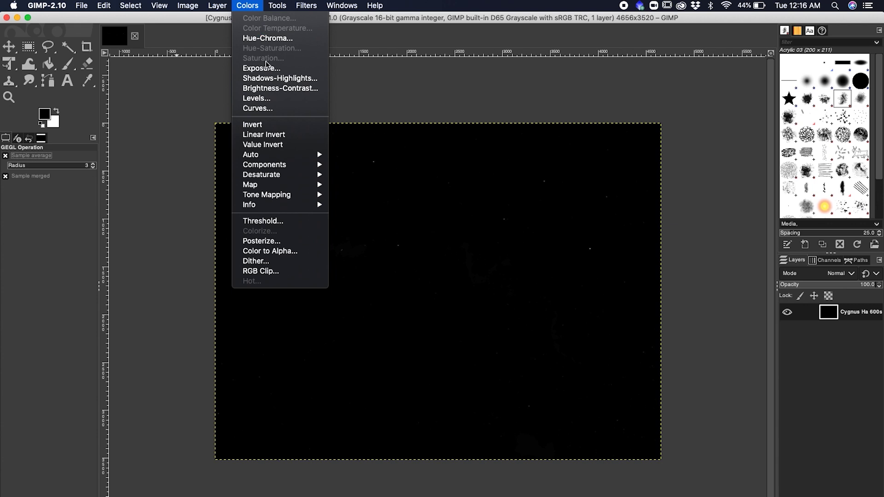
pyautogui.click(274, 102)
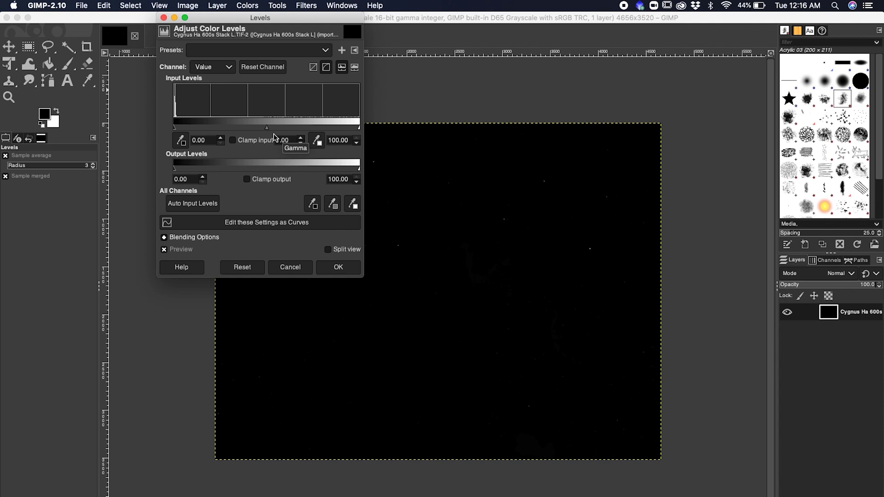
pyautogui.moveTo(266, 128); pyautogui.dragTo(203, 132)
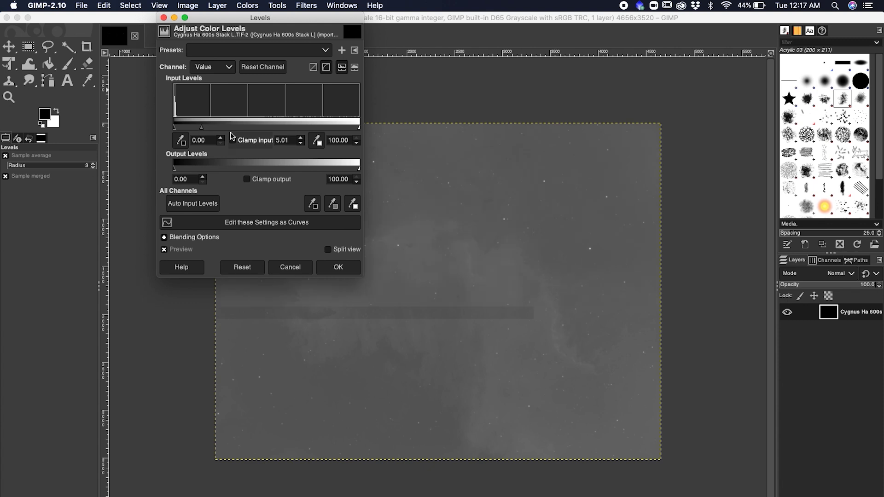
pyautogui.click(340, 269)
# Apply a second Levels pass with black input 29.75 and gamma 1.50.
pyautogui.click(225, 6)
pyautogui.moveTo(241, 5)
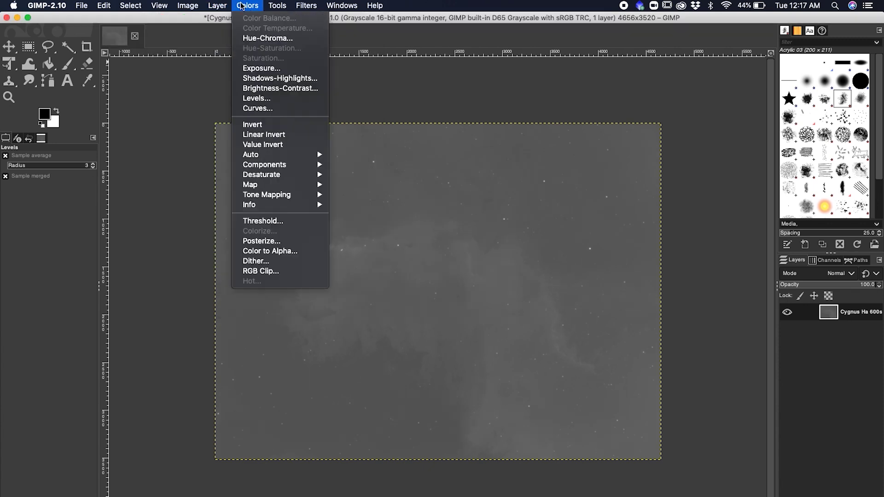
pyautogui.click(256, 98)
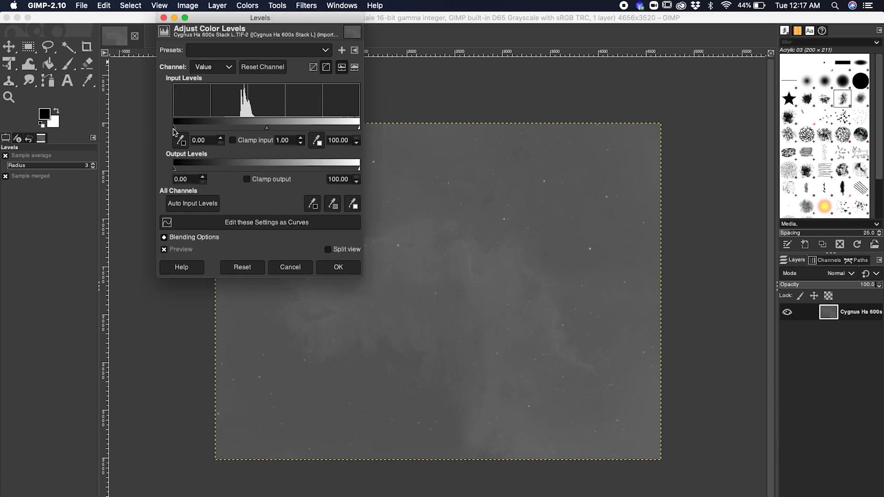
pyautogui.moveTo(174, 128); pyautogui.dragTo(228, 125)
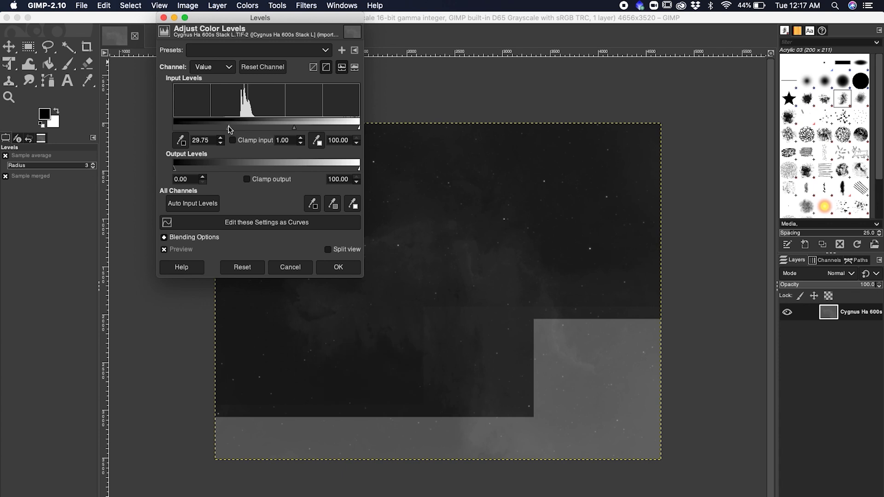
pyautogui.moveTo(295, 128); pyautogui.dragTo(282, 130)
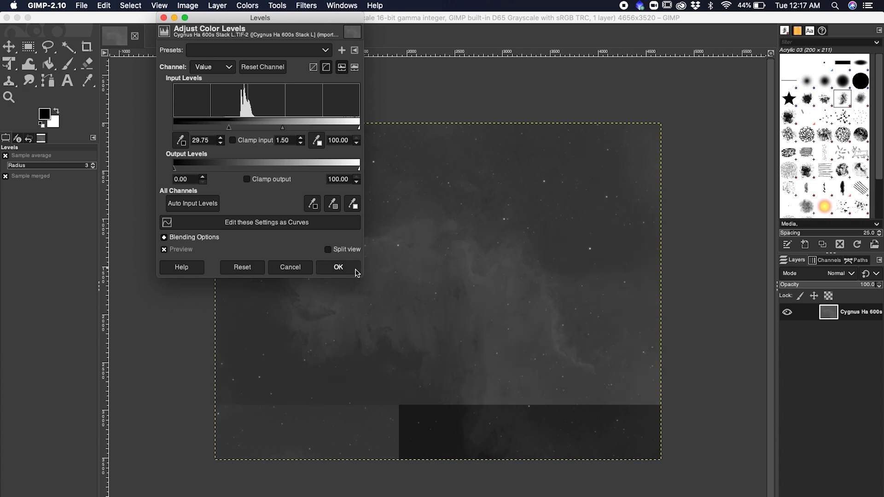
pyautogui.click(338, 268)
pyautogui.click(216, 5)
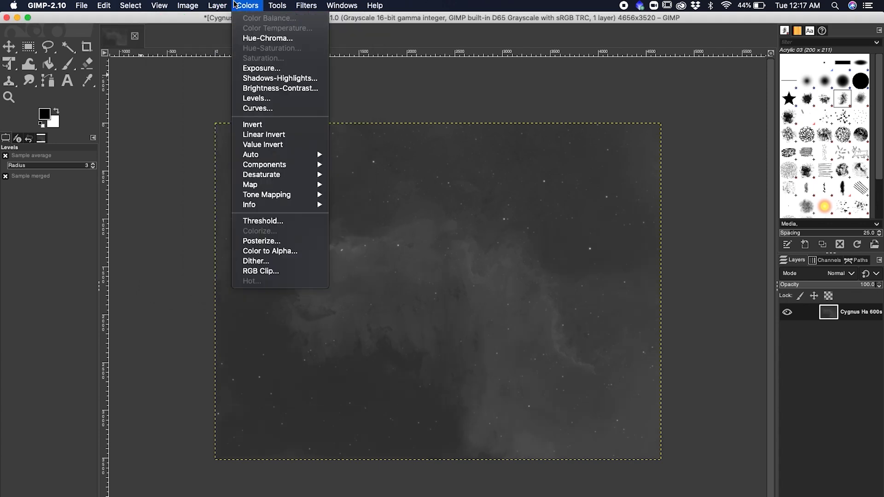
# Apply Levels with black input 17.00 and gamma 1.67 to darken the sky.
pyautogui.moveTo(235, 5)
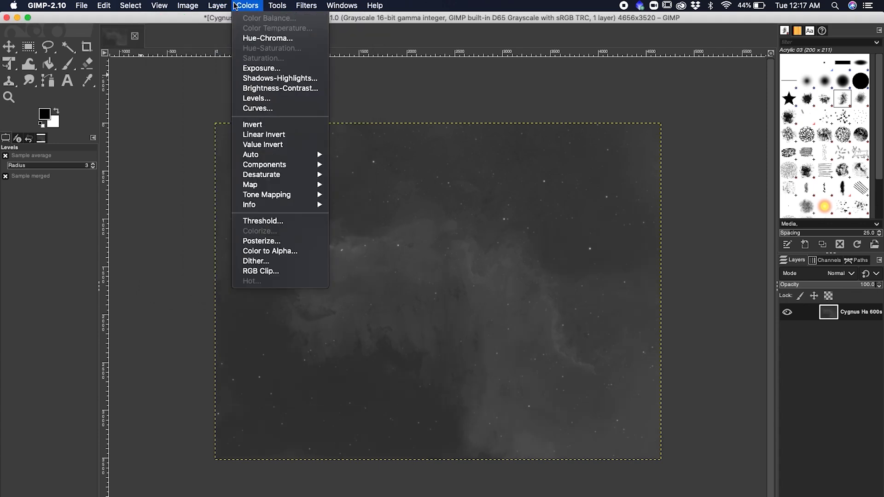
pyautogui.click(256, 99)
pyautogui.moveTo(175, 127); pyautogui.dragTo(206, 131)
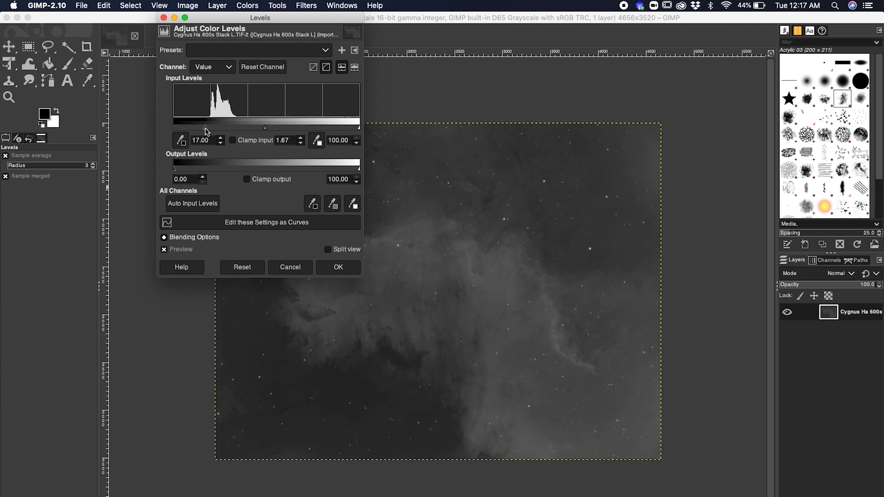
pyautogui.click(340, 270)
# Apply a Curves adjustment with an added point lifting the curve.
pyautogui.click(222, 6)
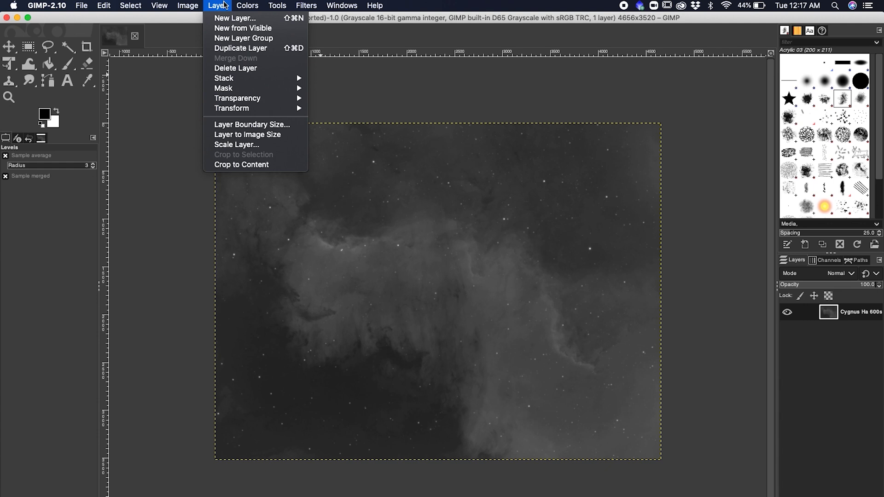
pyautogui.moveTo(240, 6)
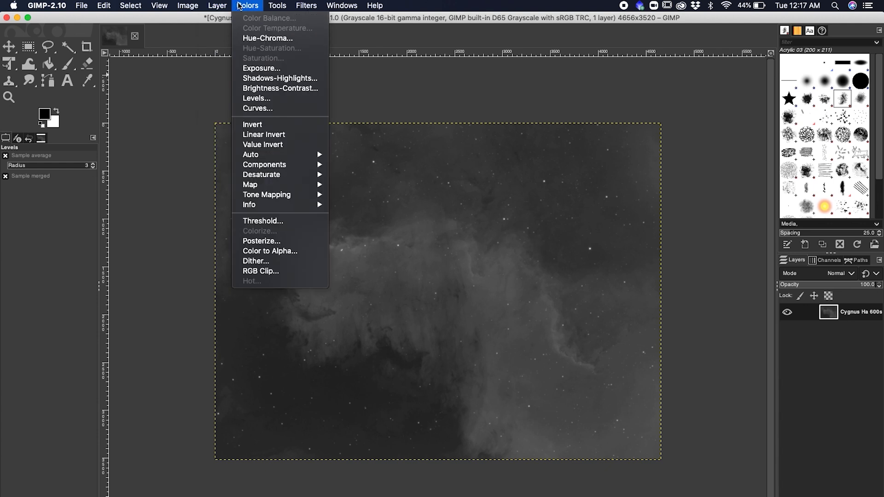
pyautogui.click(255, 109)
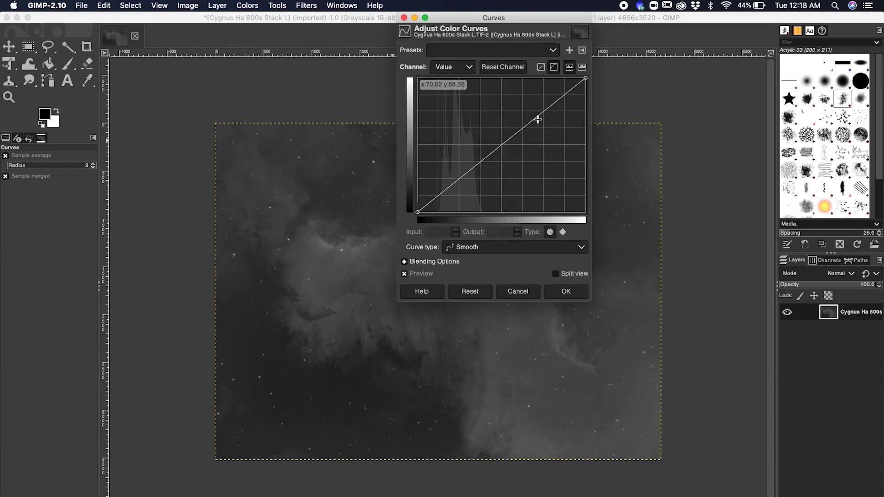
pyautogui.click(550, 108)
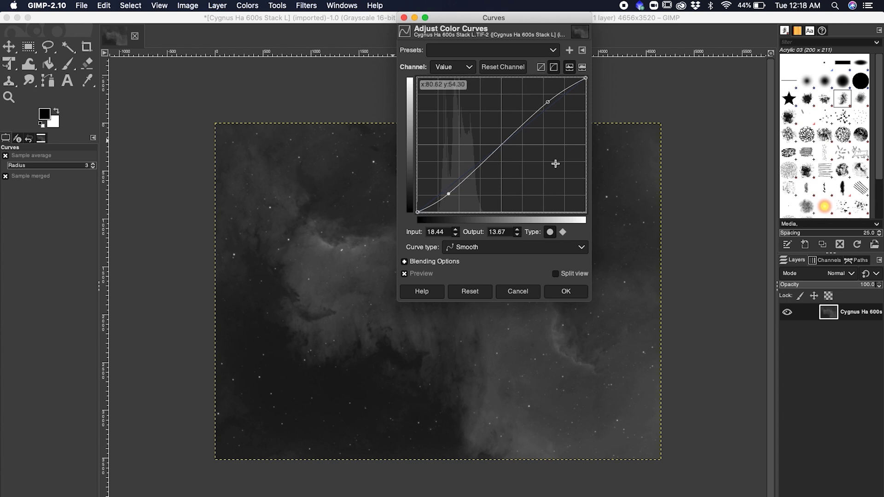
pyautogui.click(566, 291)
# Apply a second Curves adjustment lifting the upper midtones and pulling the shadows down.
pyautogui.click(188, 6)
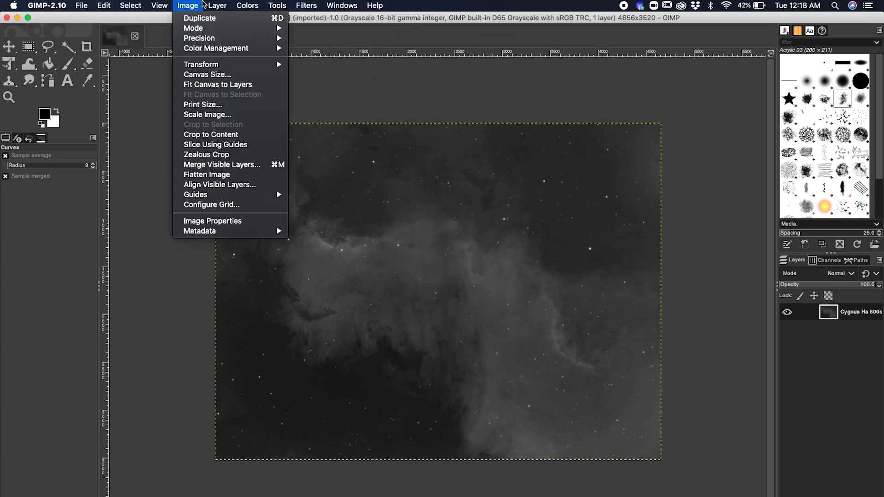
pyautogui.moveTo(233, 4)
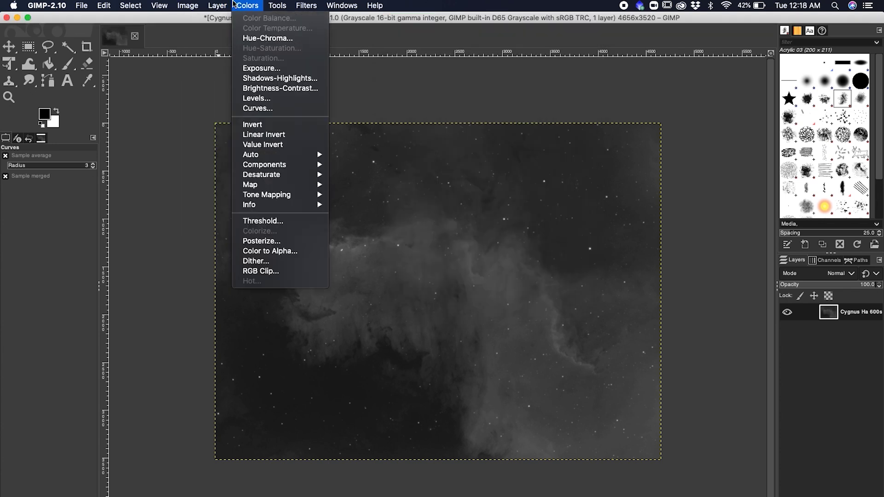
pyautogui.click(256, 109)
pyautogui.moveTo(551, 105); pyautogui.dragTo(543, 105)
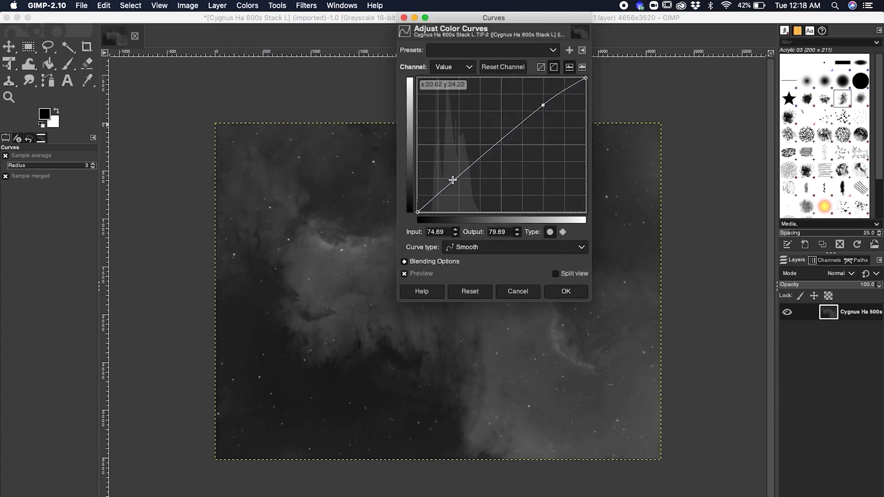
pyautogui.moveTo(454, 182); pyautogui.dragTo(452, 187)
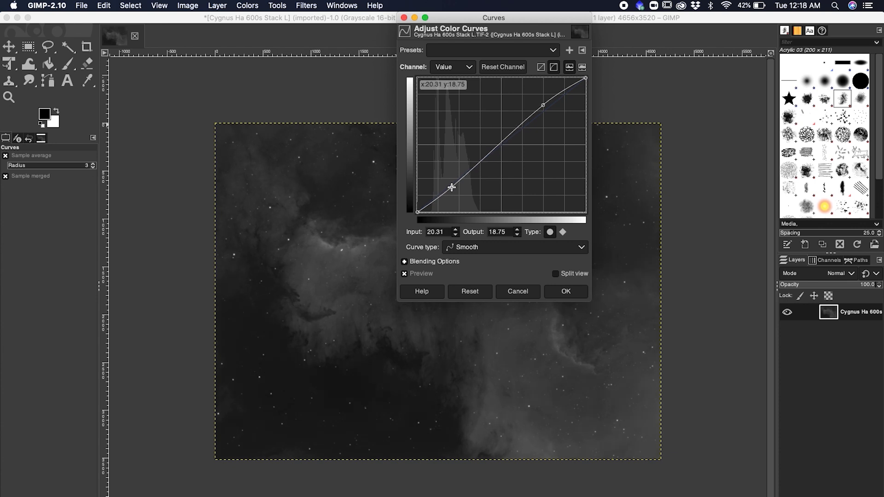
pyautogui.click(566, 292)
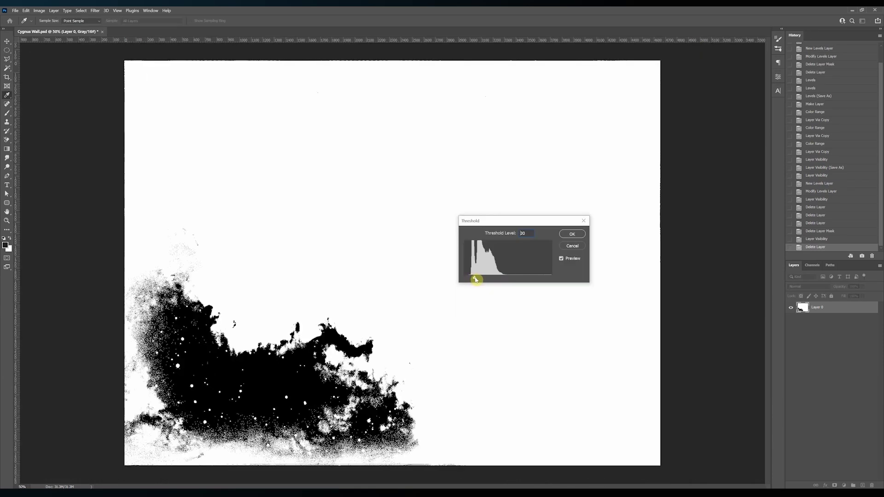
# Drag the Threshold slider until only the brightest stars remain white.
pyautogui.moveTo(476, 278); pyautogui.dragTo(479, 278)
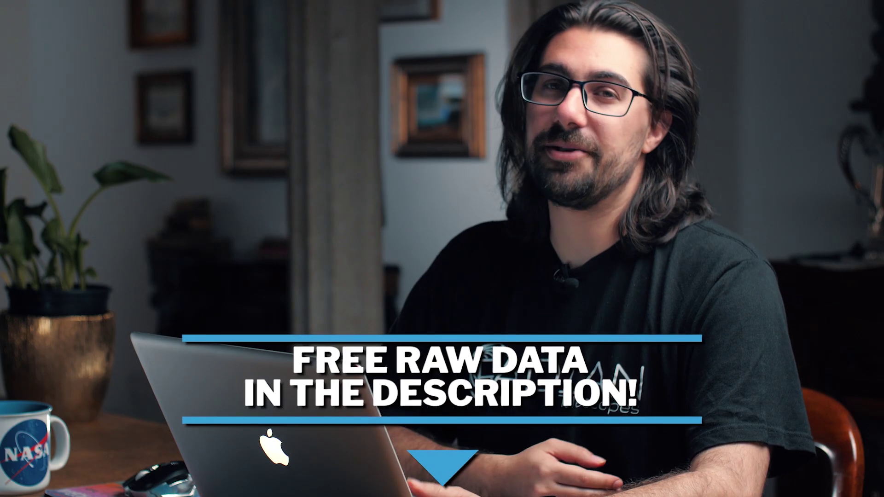